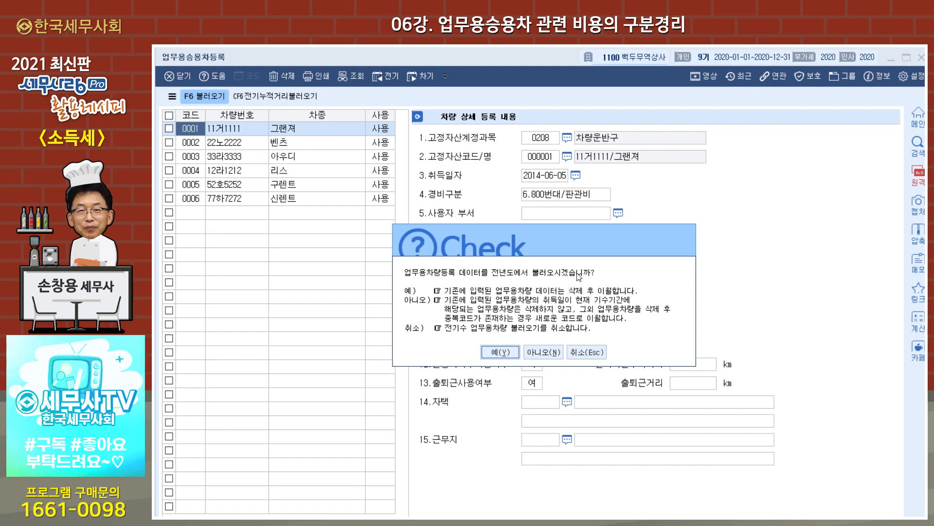
- Cancel the prior-year vehicle data import, open the previous period's 업무용승용차등록 and arrange it below the current year's header
{"action": "left_click", "coordinate": [588, 352]}
{"action": "left_click", "coordinate": [386, 79]}
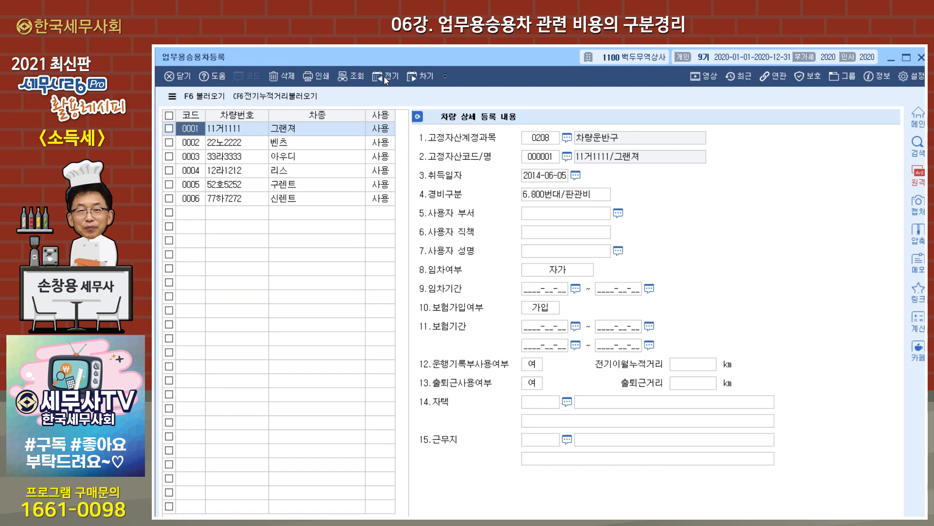
{"action": "left_click_drag", "start_coordinate": [467, 66], "coordinate": [484, 244]}
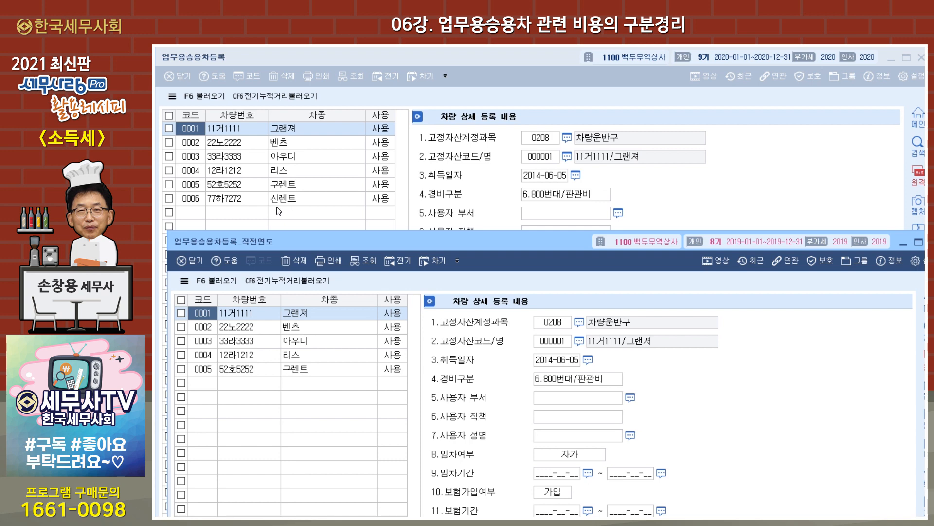
{"action": "left_click_drag", "start_coordinate": [381, 244], "coordinate": [376, 151]}
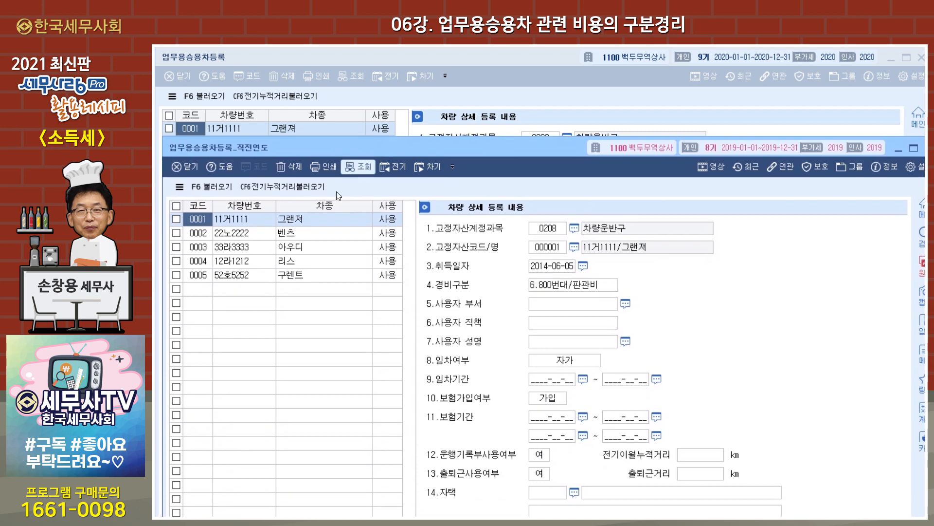
- Review the prior-year registration details of vehicles 0002 through 0005, ending with the rental car 구렌트
{"action": "left_click", "coordinate": [248, 235]}
{"action": "left_click", "coordinate": [251, 245]}
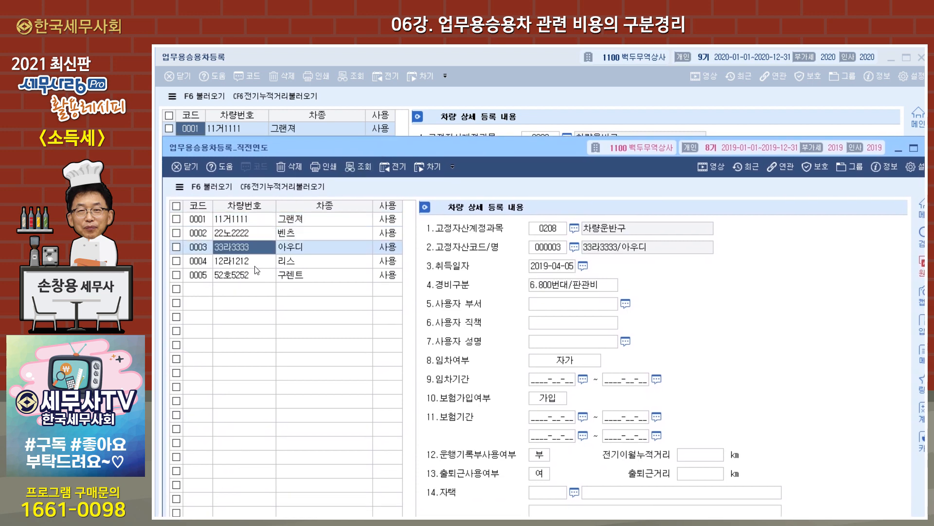
{"action": "left_click", "coordinate": [254, 263]}
{"action": "left_click", "coordinate": [254, 275]}
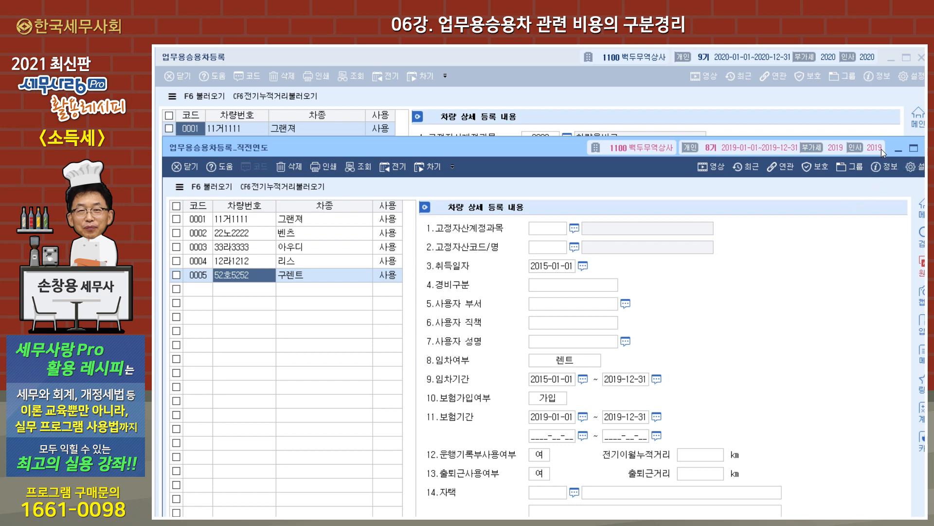
- Return to the 2020 vehicle register and view the details of 구렌트 and 그랜져
{"action": "left_click_drag", "start_coordinate": [489, 150], "coordinate": [490, 246]}
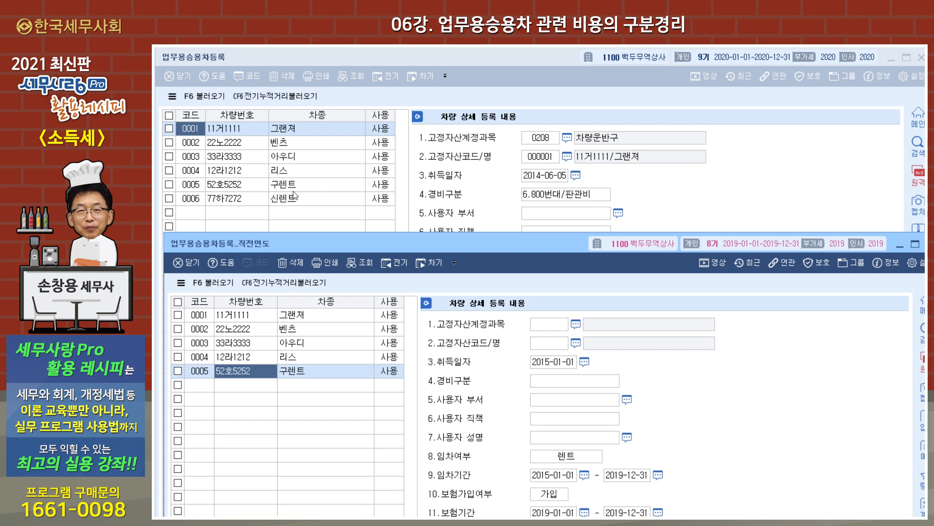
{"action": "left_click", "coordinate": [307, 189]}
{"action": "left_click", "coordinate": [307, 189]}
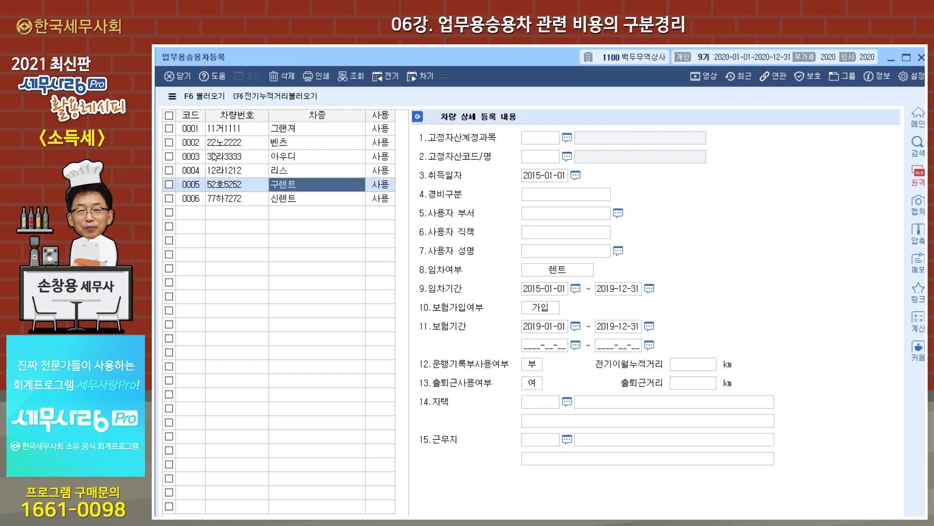
{"action": "left_click", "coordinate": [221, 133]}
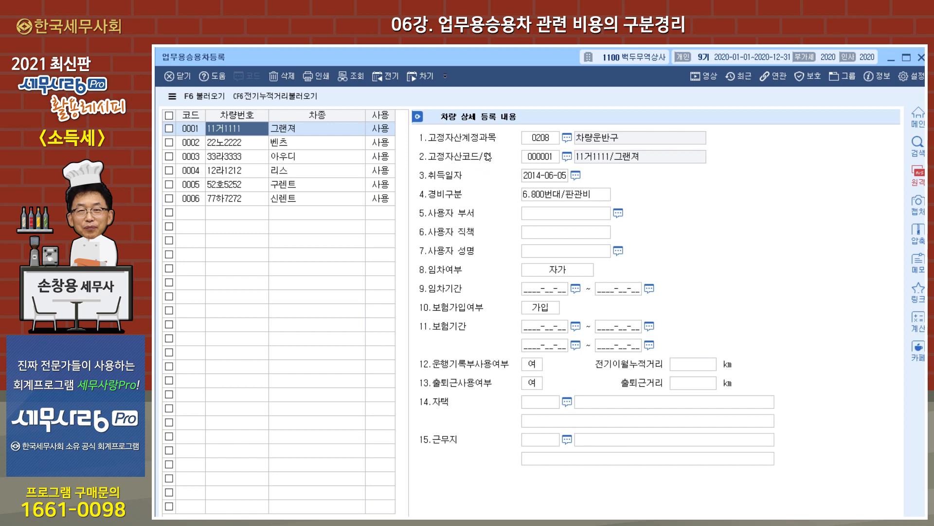
- Close the 2020 vehicle register, open 고정자산등록 and list the assets under account 0208 차량운반구
{"action": "left_click_drag", "start_coordinate": [469, 64], "coordinate": [466, 79]}
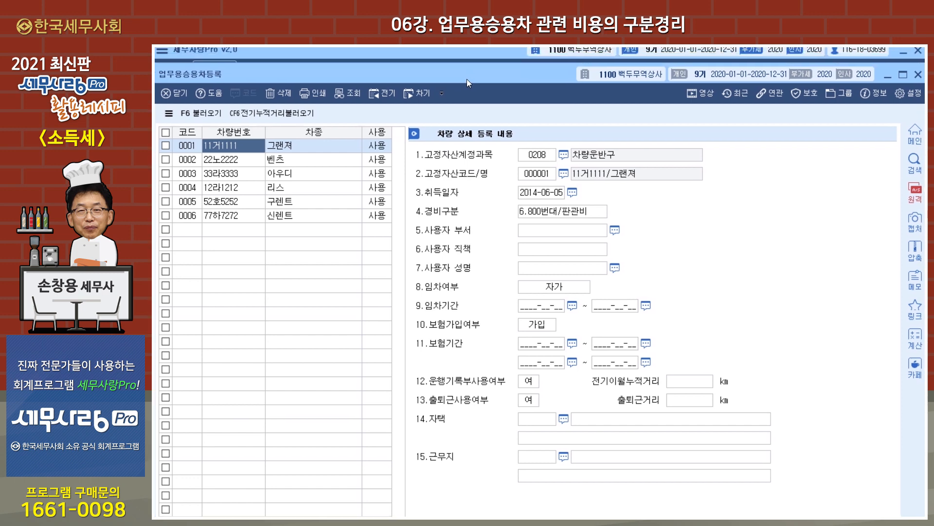
{"action": "key", "text": "Escape"}
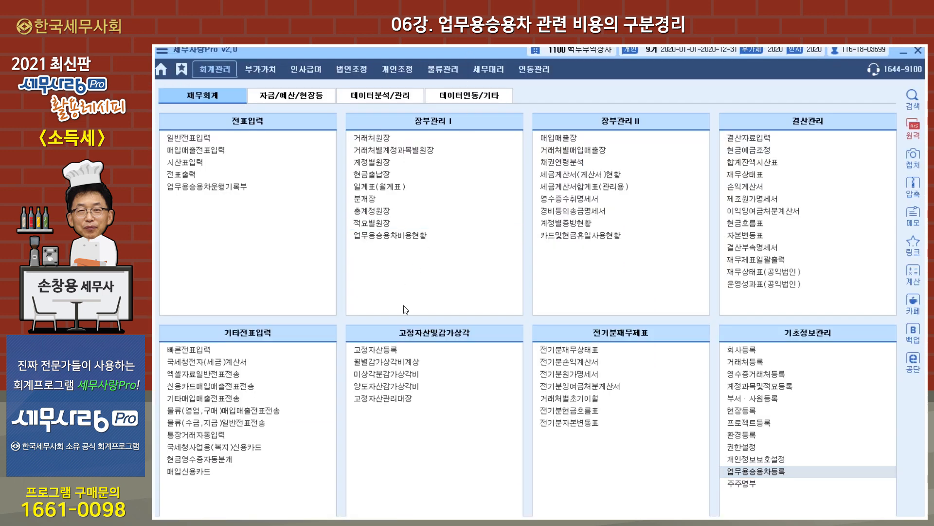
{"action": "left_click", "coordinate": [392, 351]}
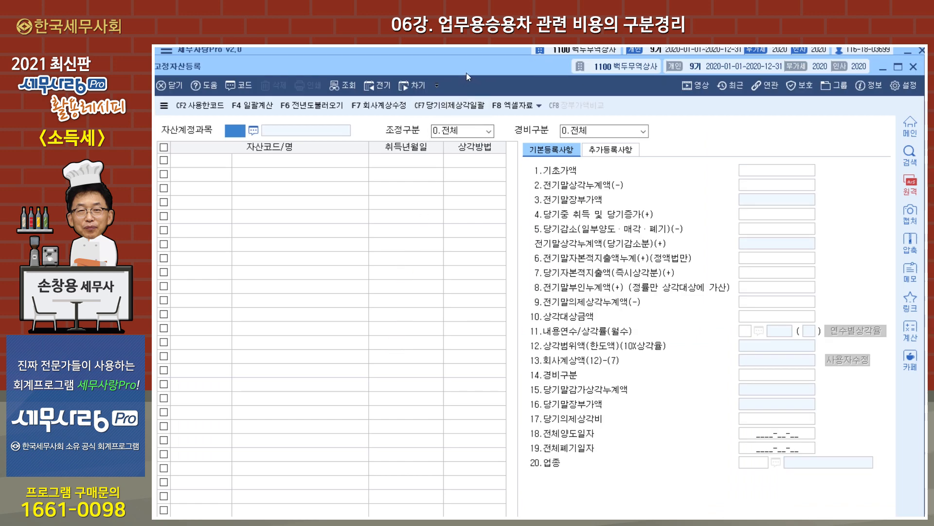
{"action": "left_click_drag", "start_coordinate": [467, 73], "coordinate": [472, 72]}
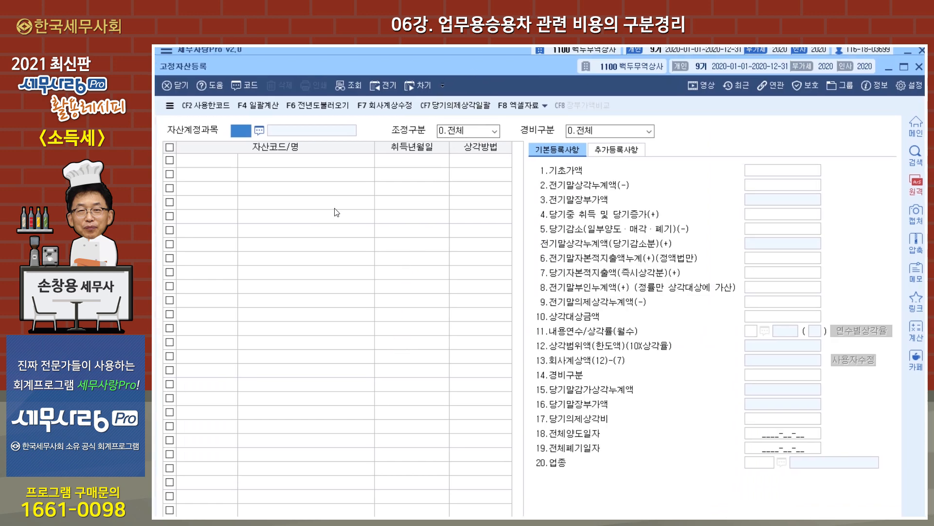
{"action": "type", "text": "208"}
{"action": "key", "text": "Return"}
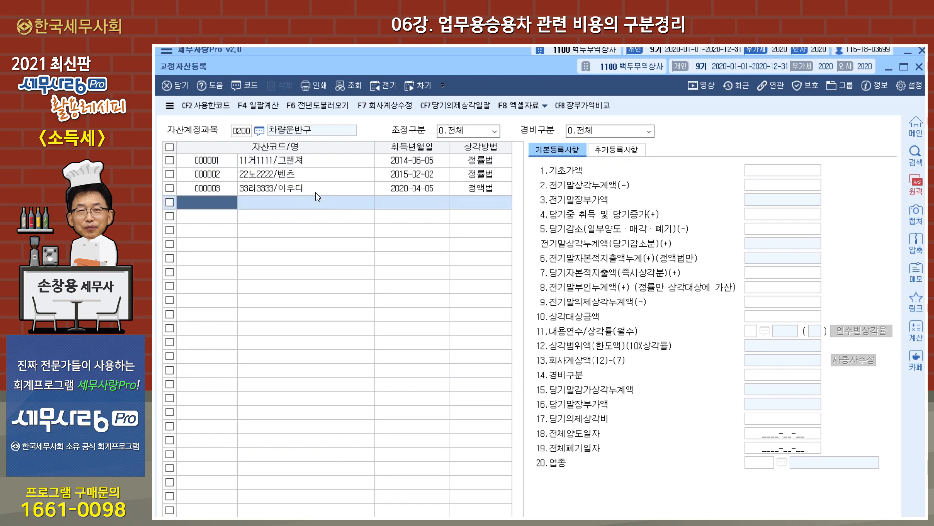
- Review the fixed-asset details of 그랜져, 벤츠 and 아우디 under 차량운반구
{"action": "left_click", "coordinate": [322, 165]}
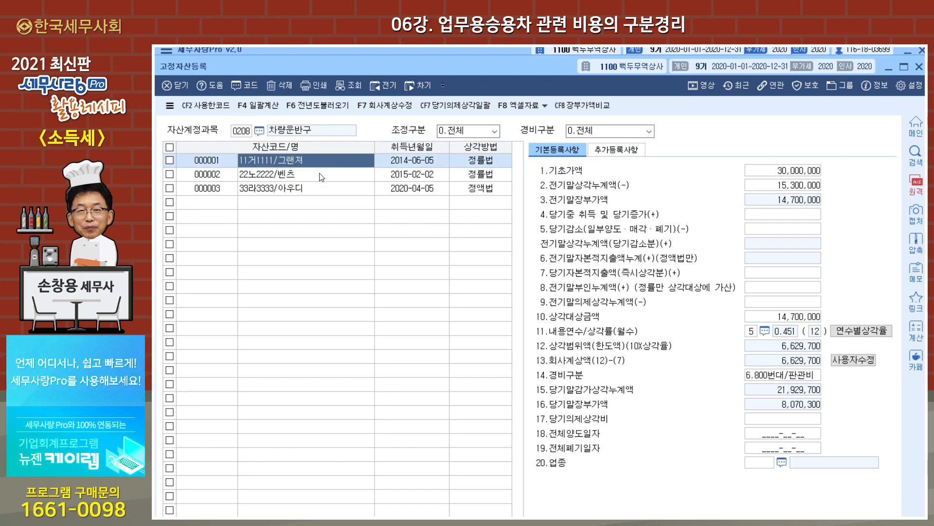
{"action": "left_click", "coordinate": [322, 175]}
{"action": "left_click", "coordinate": [322, 189]}
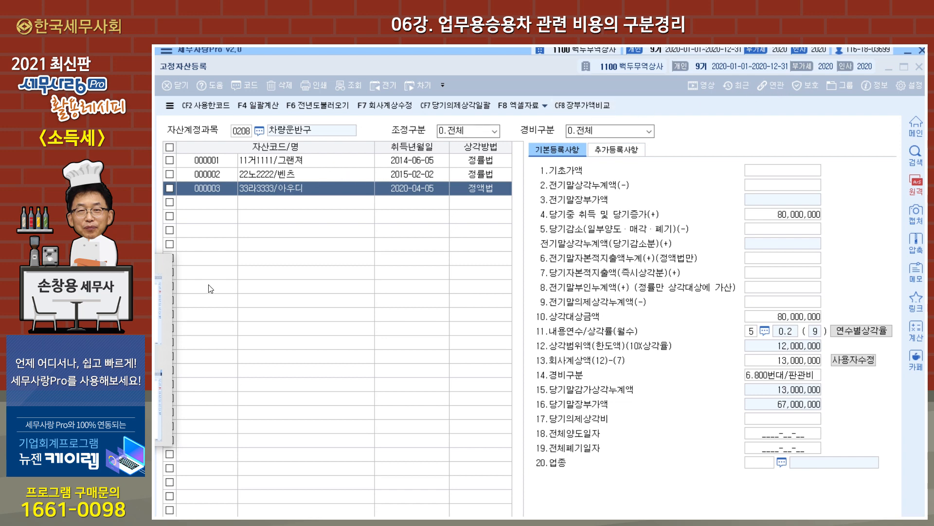
- Close the prior-year vehicle register and 고정자산등록, and reopen the 2020 업무용승용차등록
{"action": "left_click", "coordinate": [162, 360]}
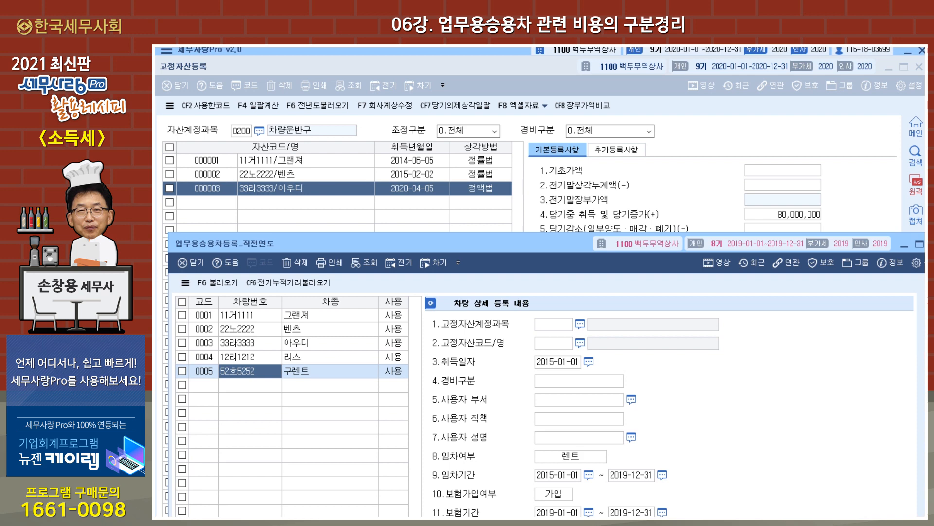
{"action": "key", "text": "Escape"}
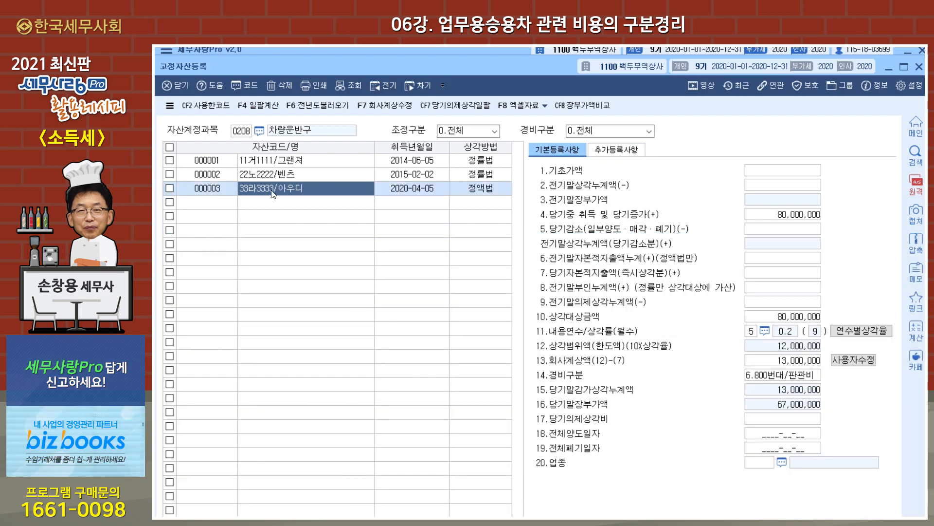
{"action": "key", "text": "Escape"}
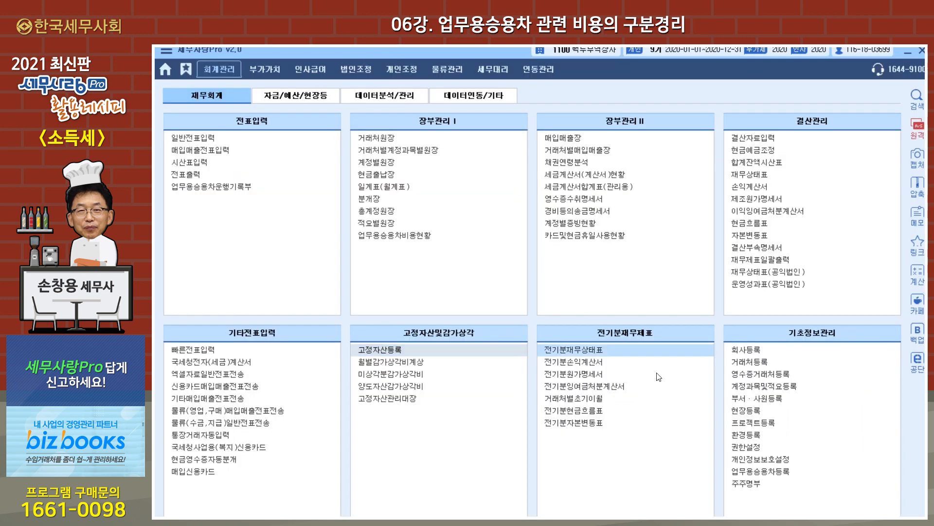
{"action": "left_click", "coordinate": [754, 471]}
{"action": "left_click_drag", "start_coordinate": [508, 56], "coordinate": [511, 63]}
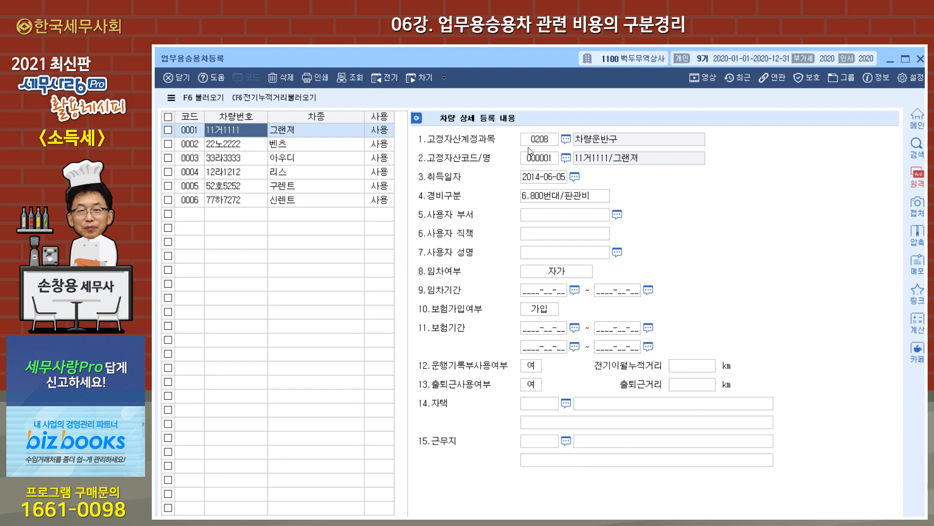
- Try to assign fixed-asset code 1 (그랜져) to vehicle 0001 under account 0208, and dismiss the notice
{"action": "left_click", "coordinate": [546, 142]}
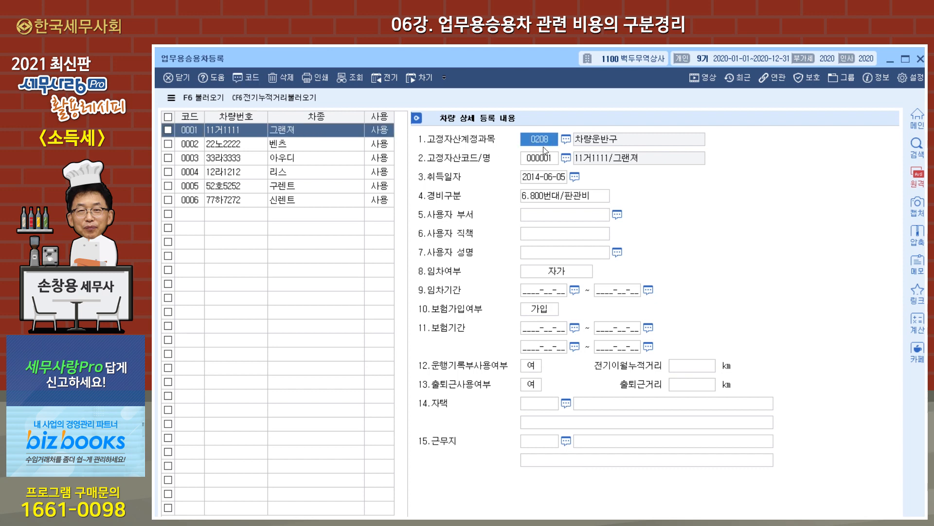
{"action": "left_click", "coordinate": [566, 161]}
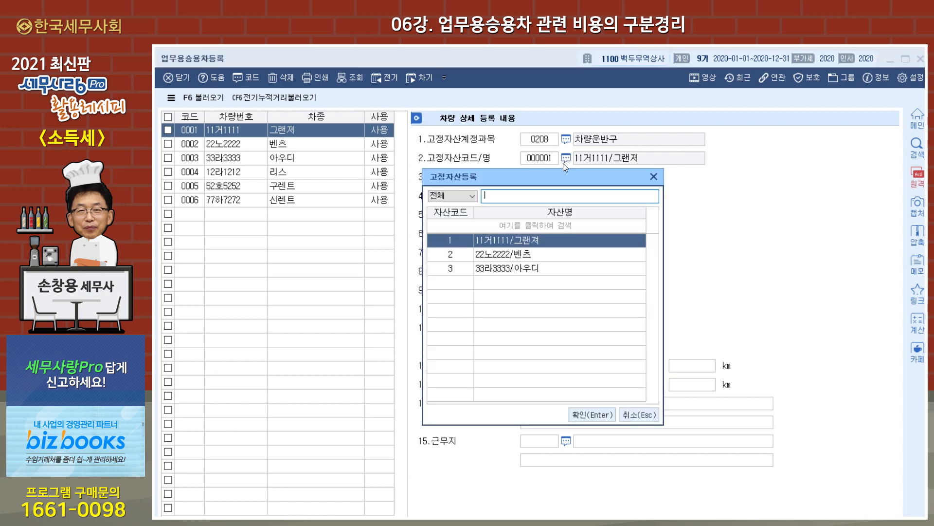
{"action": "left_click_drag", "start_coordinate": [556, 175], "coordinate": [555, 203]}
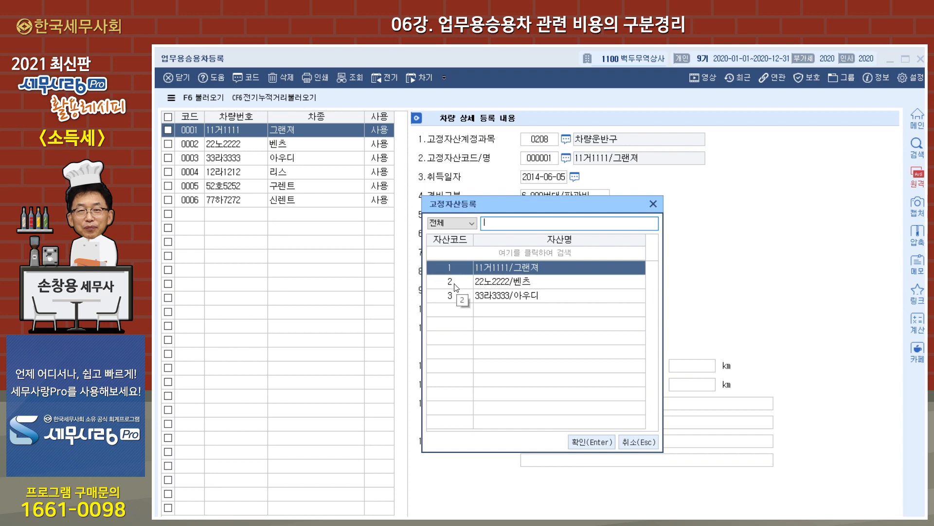
{"action": "left_click", "coordinate": [594, 443]}
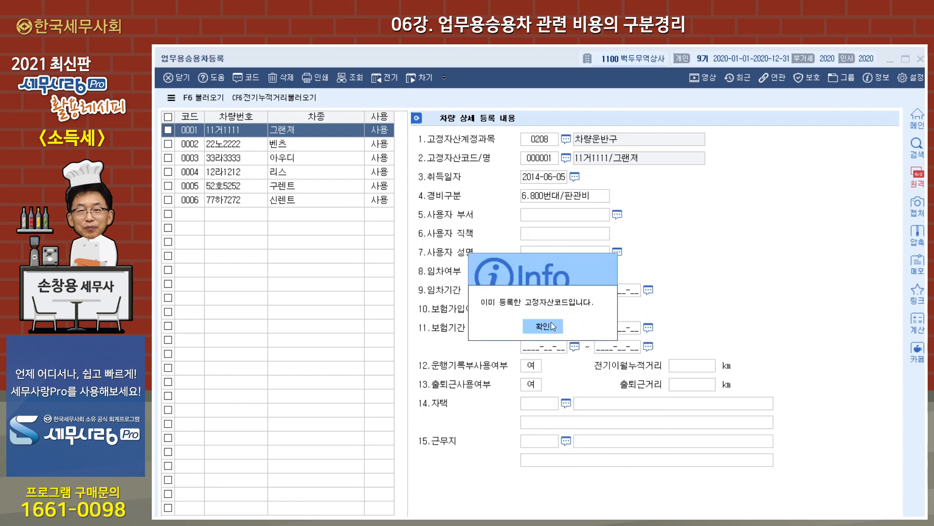
{"action": "left_click", "coordinate": [551, 322]}
- Set 임차여부 to 자가 for vehicle 0001 and show the choices for 운행기록부사용여부
{"action": "left_click", "coordinate": [541, 182]}
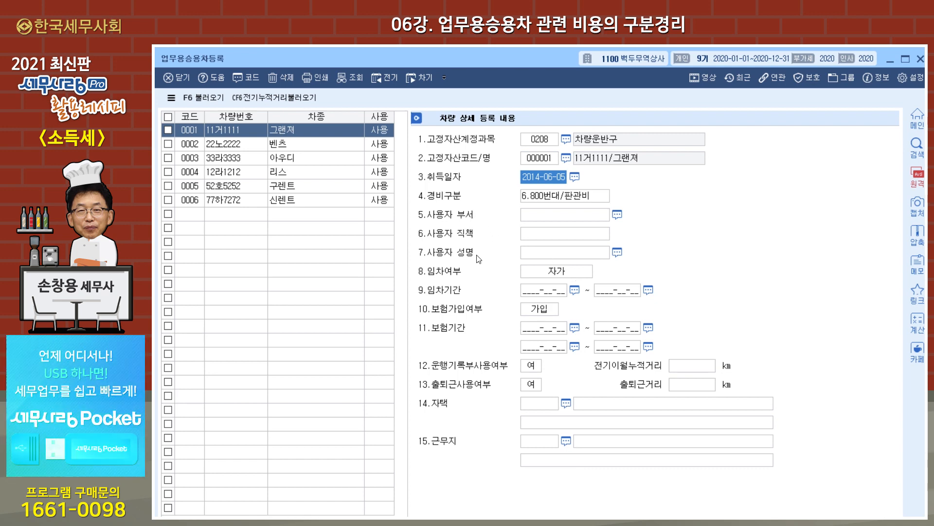
{"action": "left_click", "coordinate": [578, 276]}
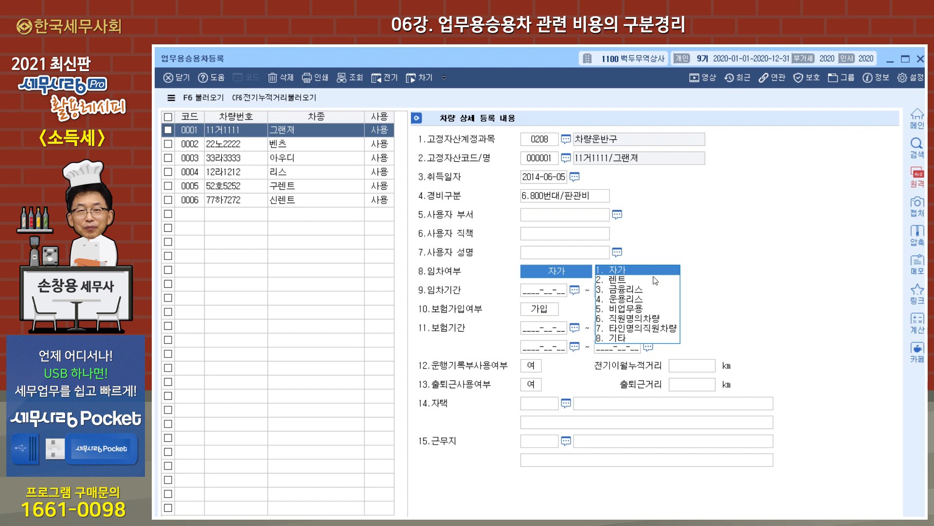
{"action": "left_click", "coordinate": [633, 273]}
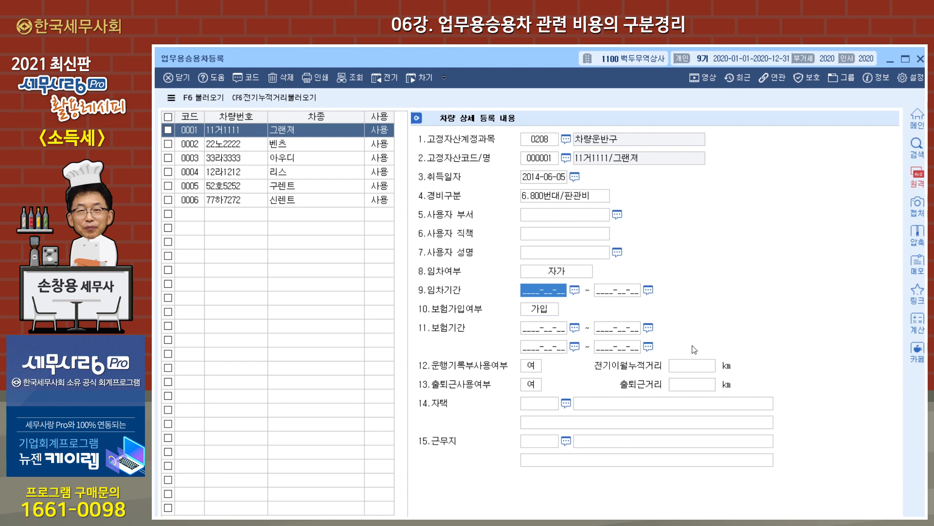
{"action": "left_click", "coordinate": [538, 374]}
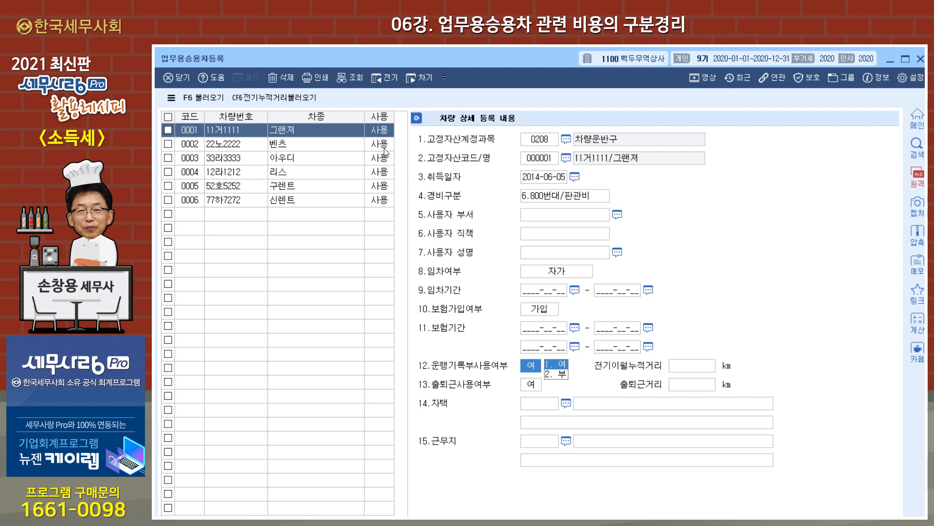
- Look up asset 2 (벤츠) in the fixed-asset code list for vehicle 0002, closing the list without applying it
{"action": "left_click", "coordinate": [338, 151]}
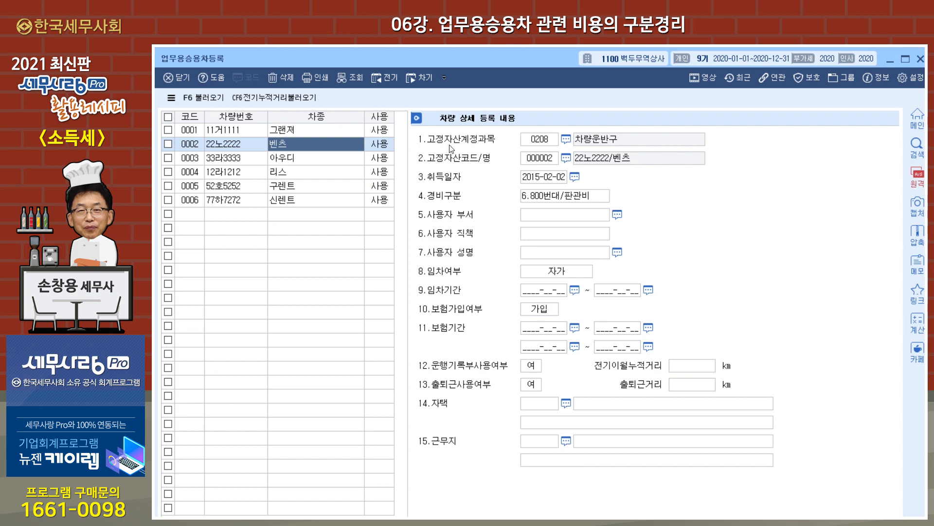
{"action": "left_click", "coordinate": [544, 142]}
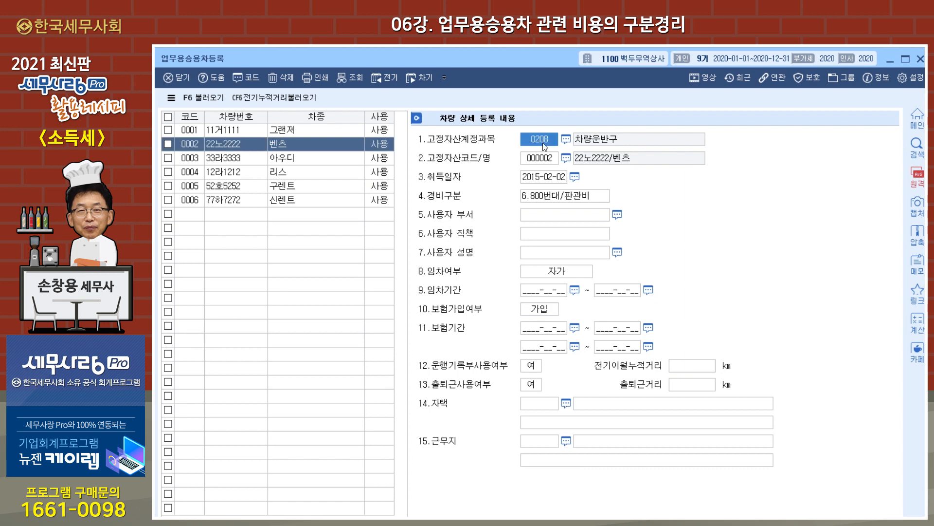
{"action": "left_click", "coordinate": [566, 158]}
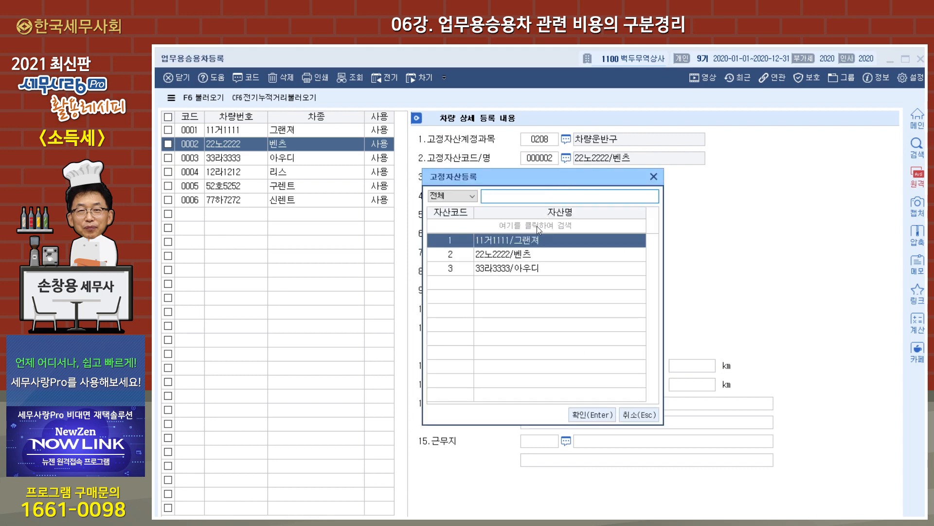
{"action": "left_click", "coordinate": [527, 254]}
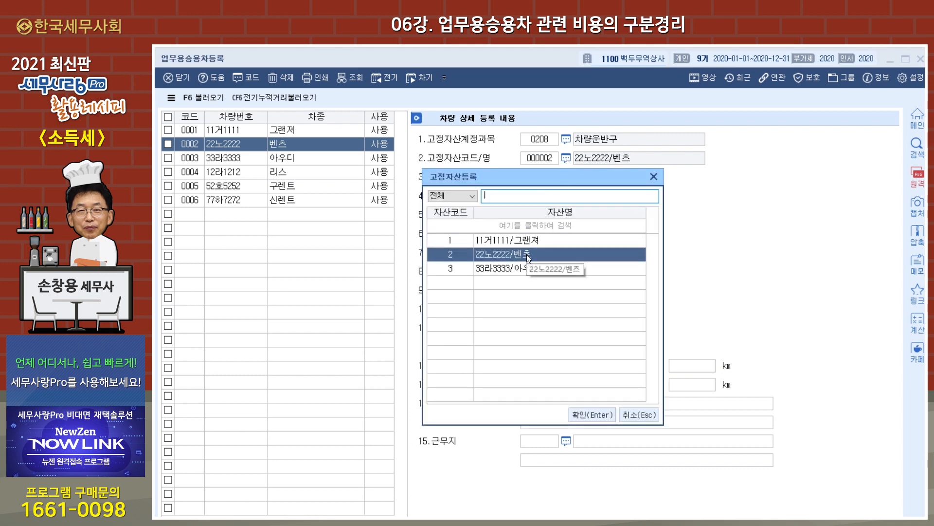
{"action": "left_click", "coordinate": [655, 176]}
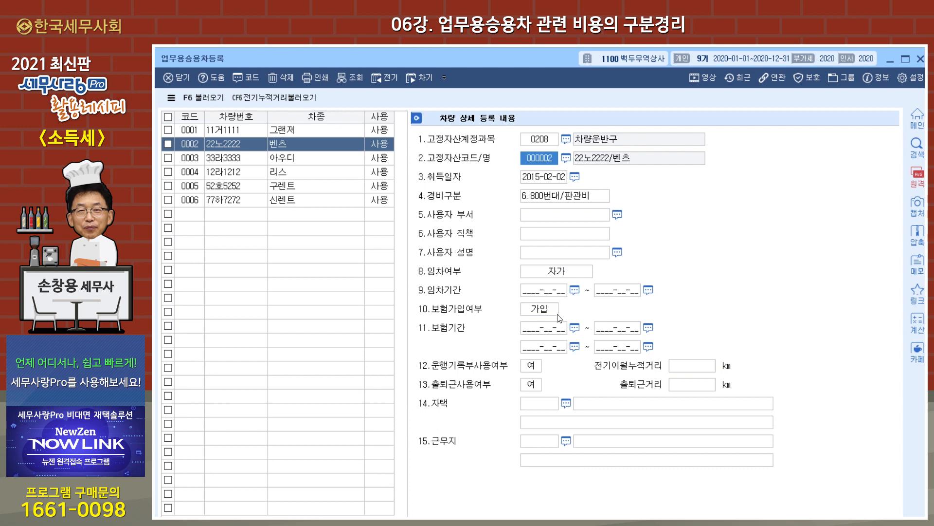
- Review the 취득일자, 임차여부 and 임차기간 of leased vehicle 0004 (리스)
{"action": "left_click", "coordinate": [301, 176]}
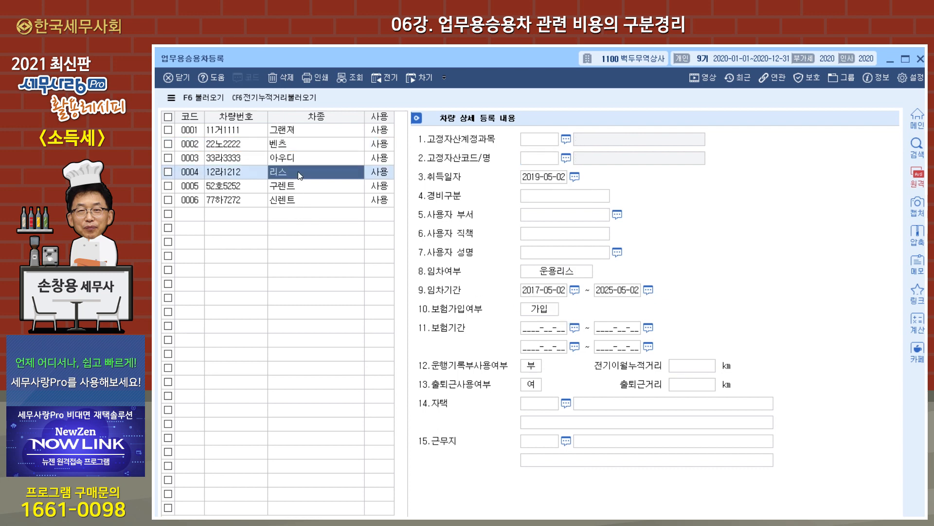
{"action": "left_click", "coordinate": [538, 177]}
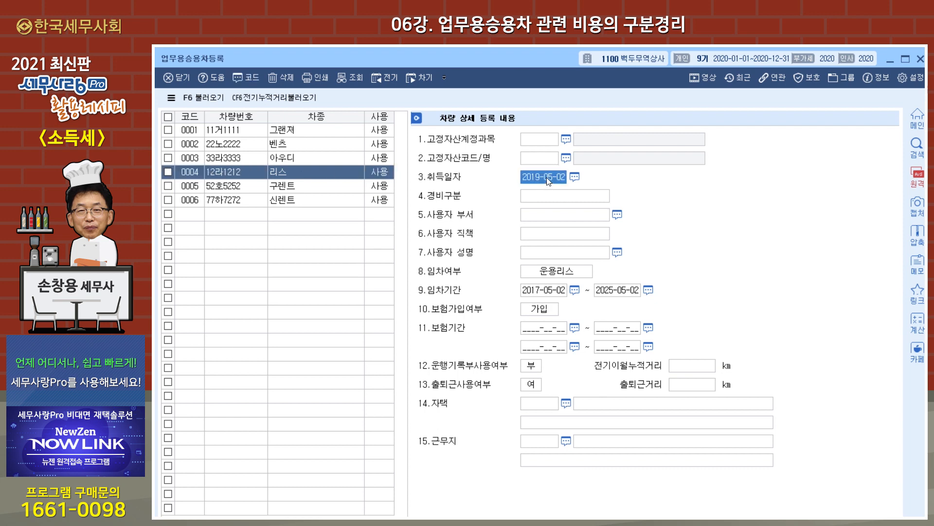
{"action": "left_click", "coordinate": [578, 277]}
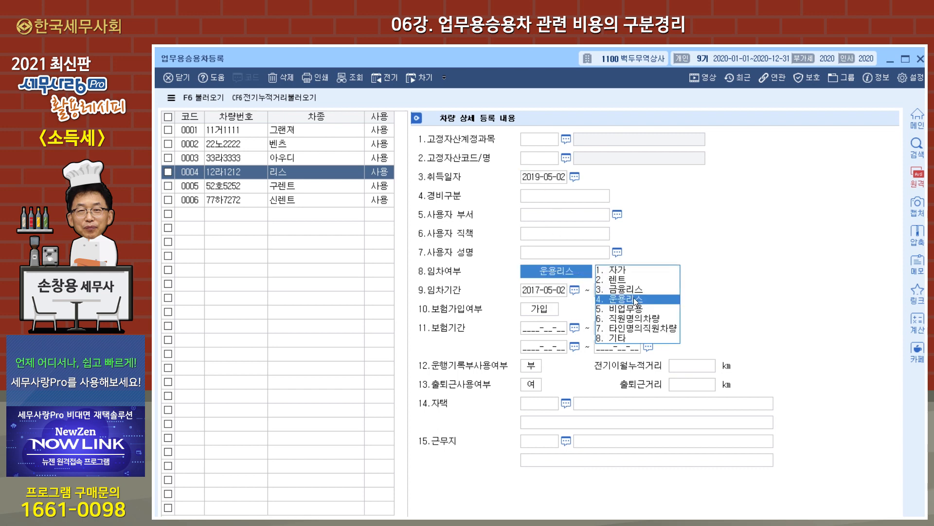
{"action": "left_click", "coordinate": [541, 294]}
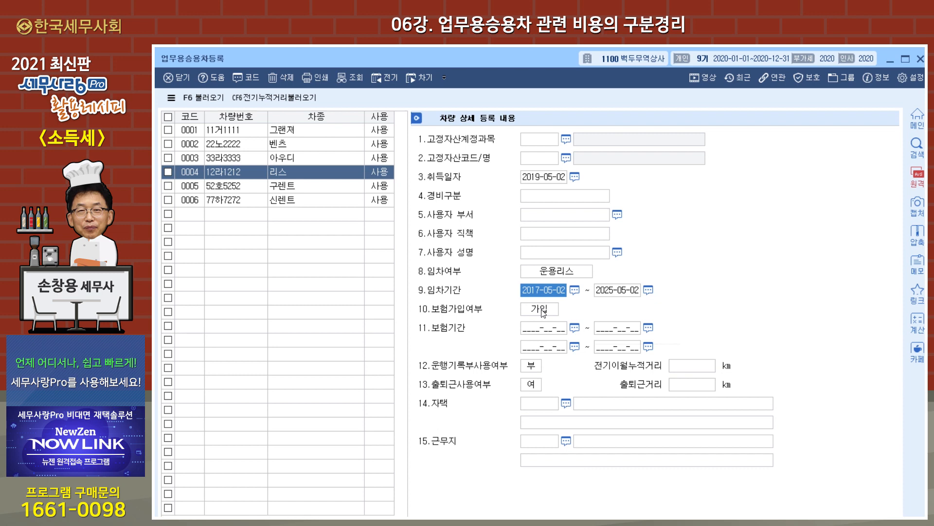
- Review the rental details of vehicles 0005 (구렌트) and 0006 (신렌트), including 취득일자, 임차여부 and 임차기간 for 0006
{"action": "left_click", "coordinate": [319, 189]}
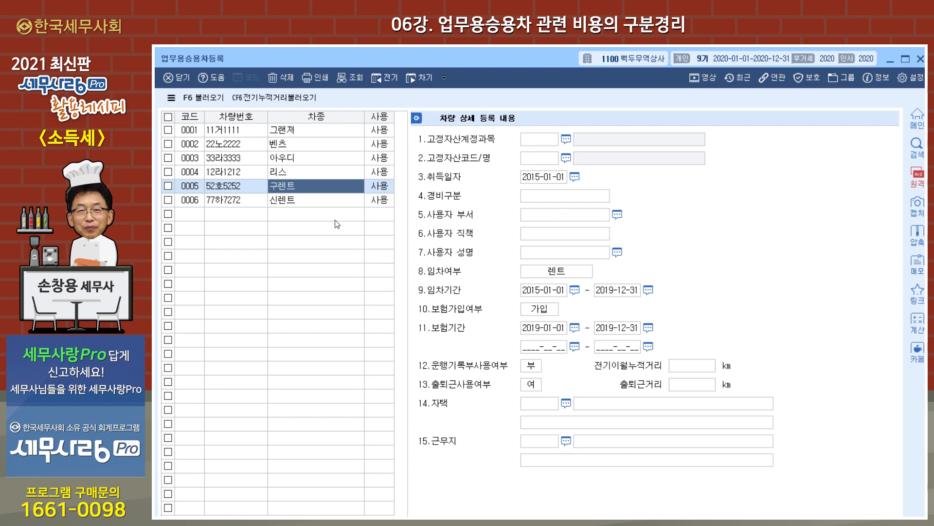
{"action": "left_click", "coordinate": [315, 201]}
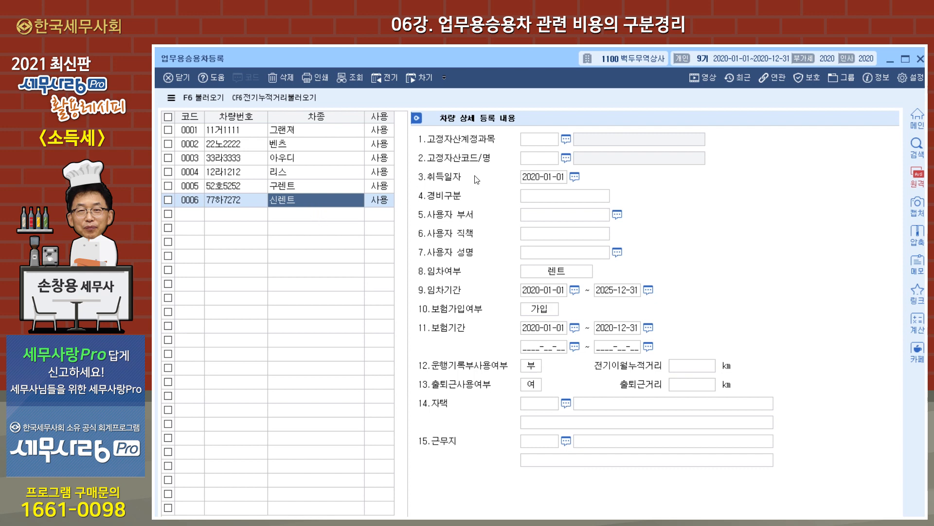
{"action": "left_click", "coordinate": [542, 178]}
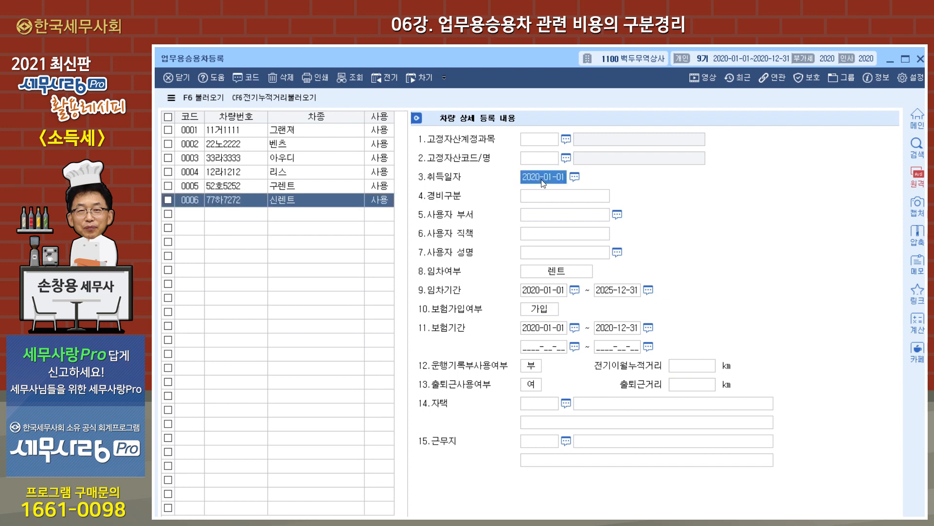
{"action": "left_click", "coordinate": [577, 274]}
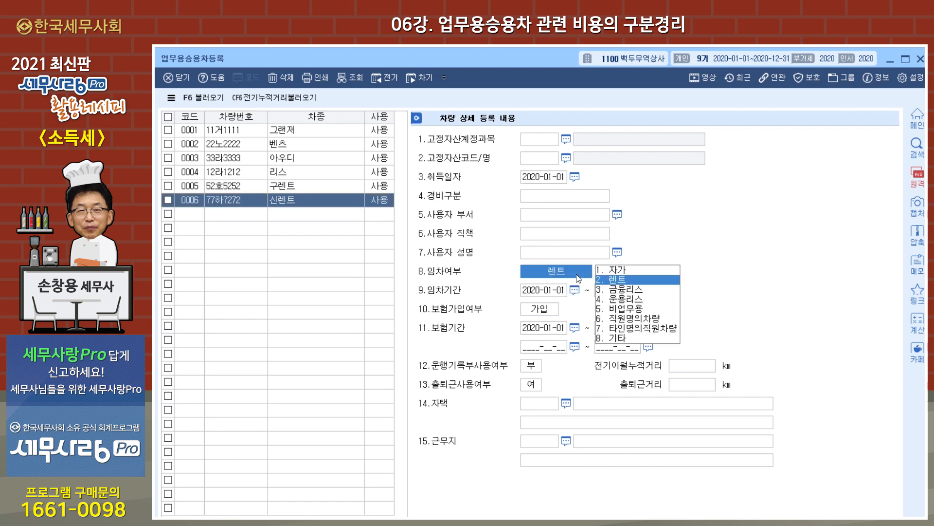
{"action": "left_click", "coordinate": [541, 292]}
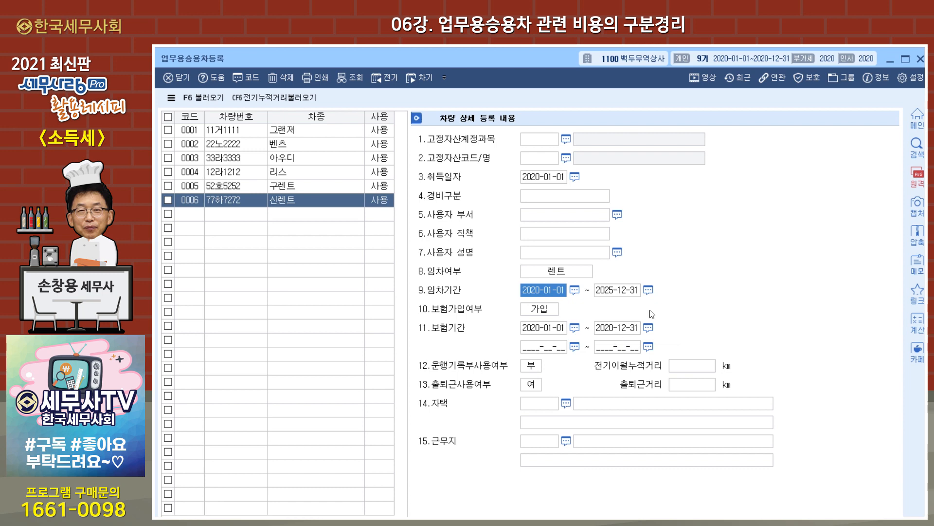
- Close 업무용승용차등록 and open 계정과목및적요등록
{"action": "left_click", "coordinate": [921, 59]}
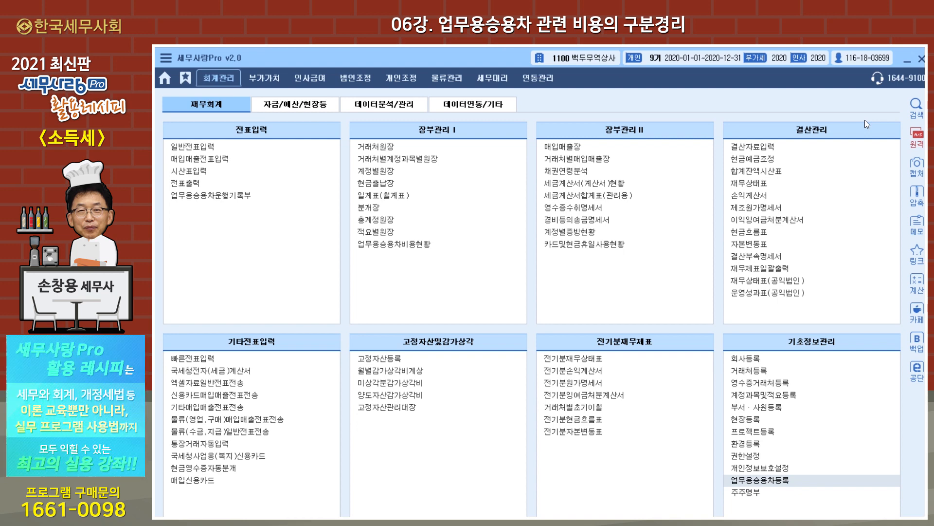
{"action": "left_click", "coordinate": [771, 398]}
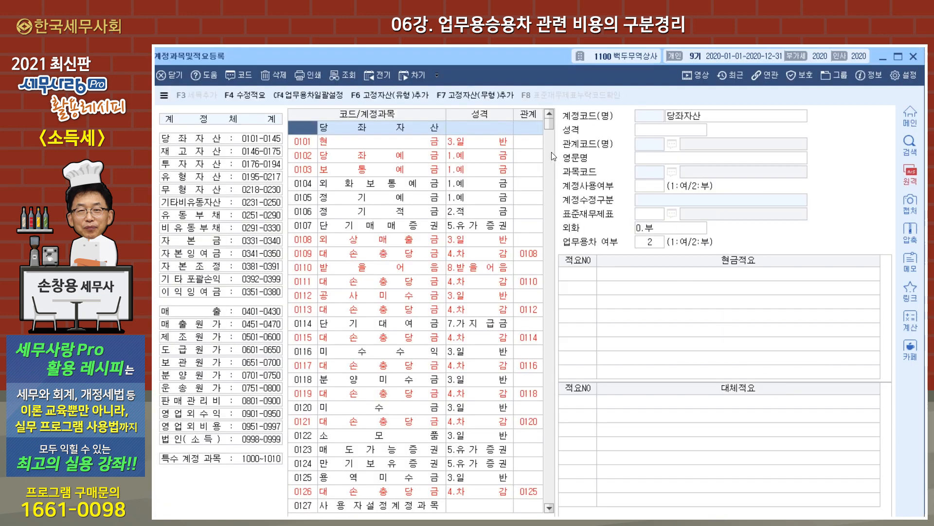
{"action": "left_click_drag", "start_coordinate": [512, 60], "coordinate": [519, 61]}
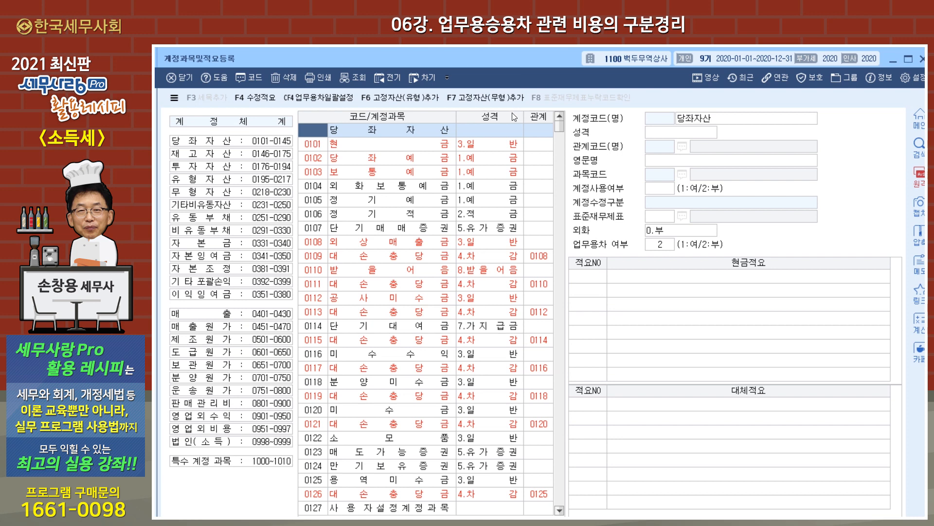
- Batch-set 세금과공과, 임차료, 수선비, 보험료 and 차량유지비 as business-car-related accounts with 업무용차일괄설정
{"action": "left_click", "coordinate": [323, 102]}
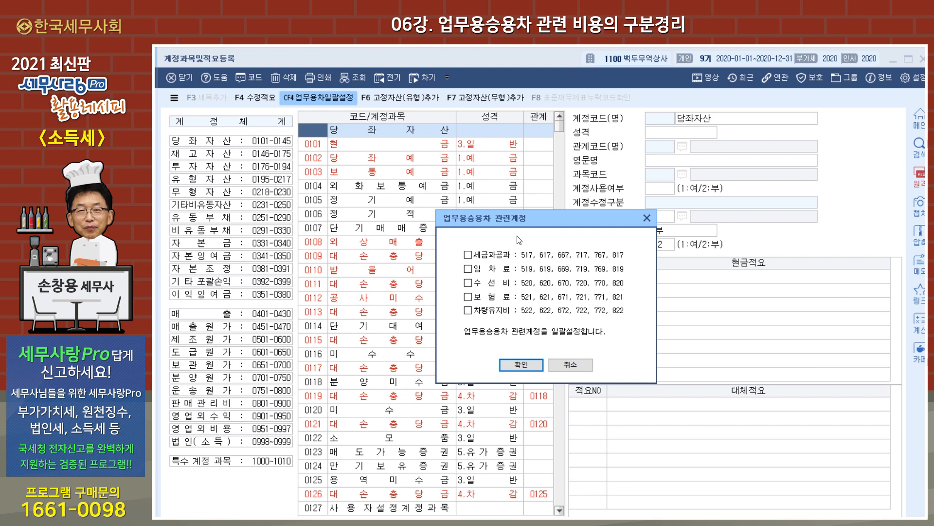
{"action": "left_click", "coordinate": [468, 255]}
{"action": "left_click", "coordinate": [469, 268]}
{"action": "left_click", "coordinate": [469, 283]}
{"action": "left_click", "coordinate": [468, 297]}
{"action": "left_click", "coordinate": [469, 310]}
{"action": "left_click", "coordinate": [512, 364]}
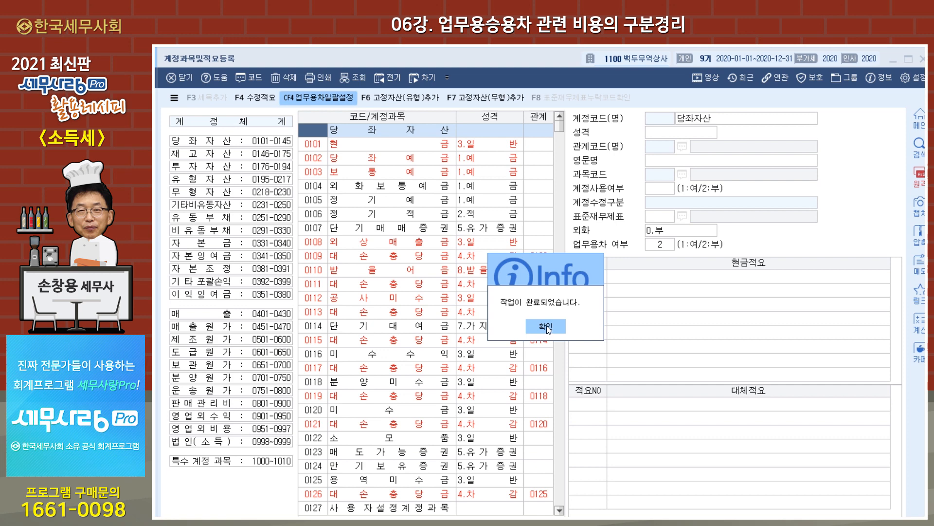
{"action": "left_click", "coordinate": [546, 326]}
- Find account 522 (차량유지비) and compare its 업무용차 여부 setting with account 0512 (여비교통비)
{"action": "left_click", "coordinate": [321, 203]}
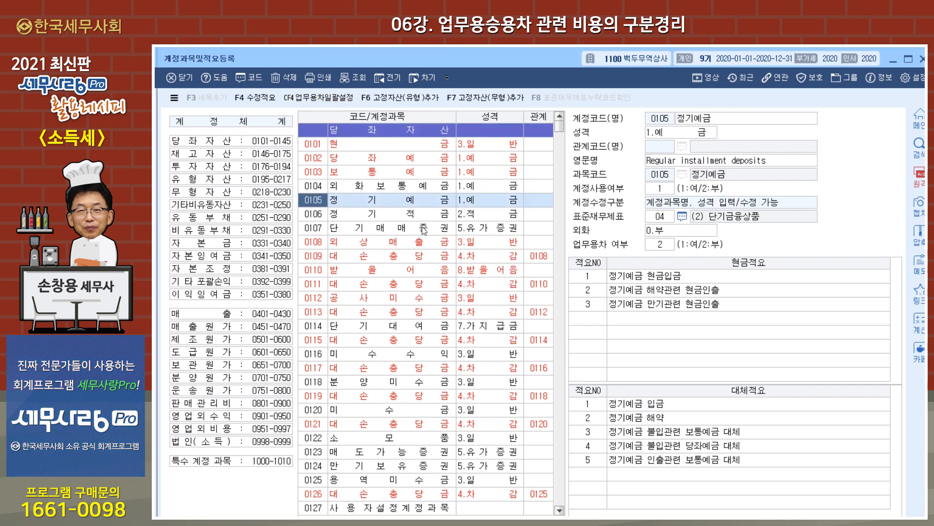
{"action": "type", "text": "522"}
{"action": "key", "text": "Return"}
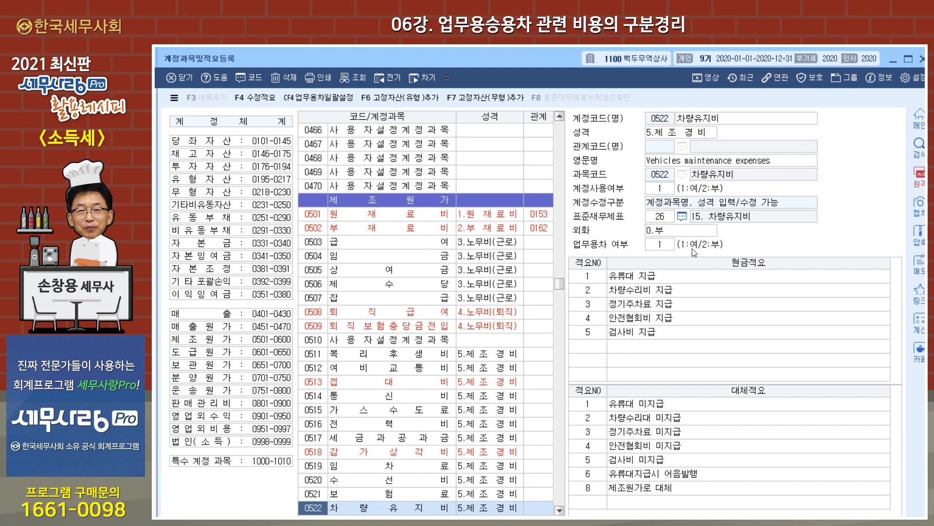
{"action": "left_click", "coordinate": [670, 248]}
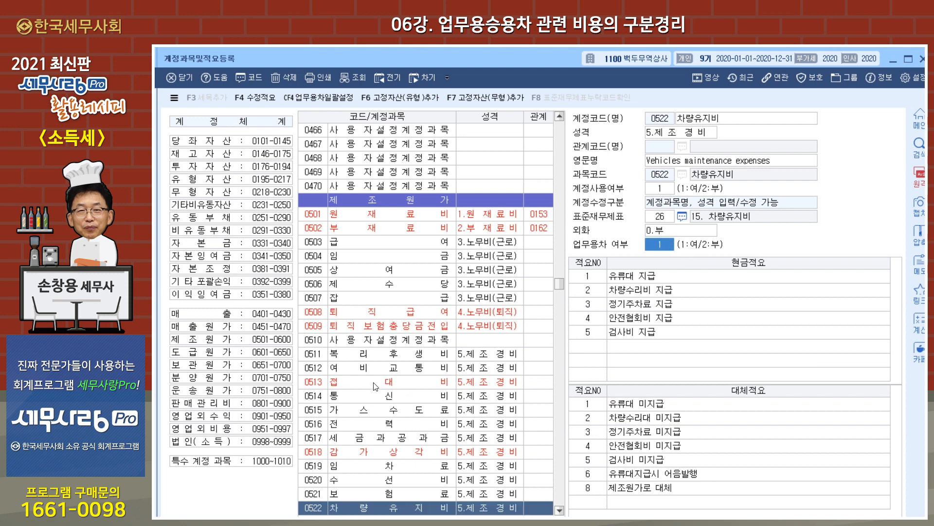
{"action": "left_click", "coordinate": [378, 366]}
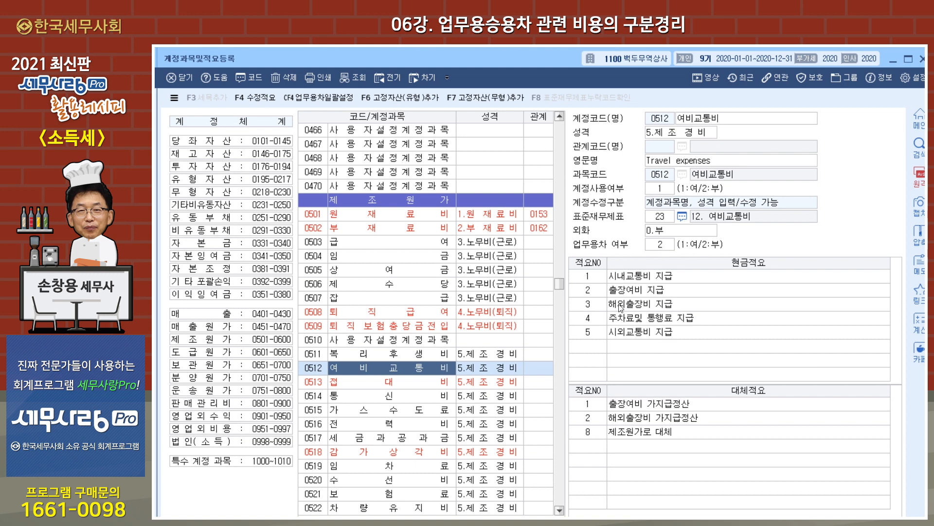
{"action": "left_click", "coordinate": [417, 508]}
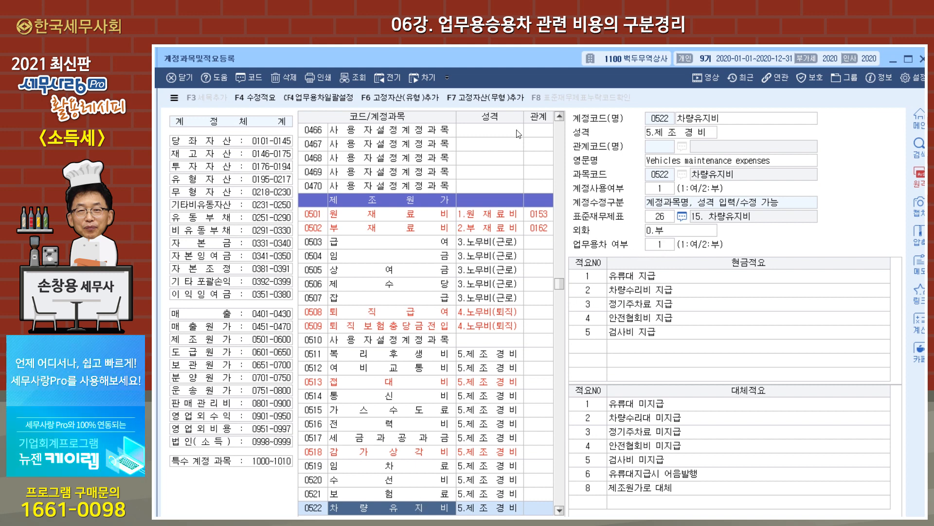
- Close 계정과목및적요등록 and open 일반전표입력 for January 2020
{"action": "left_click", "coordinate": [923, 59]}
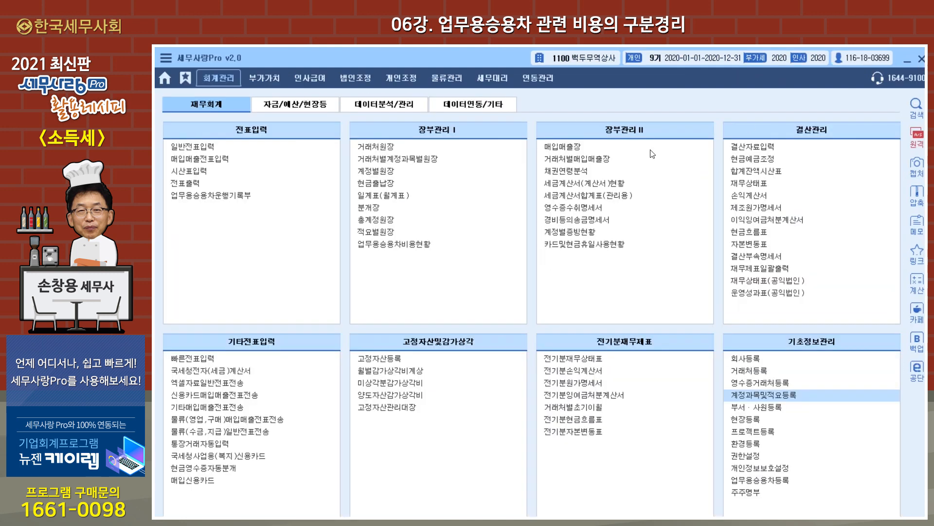
{"action": "left_click", "coordinate": [210, 152]}
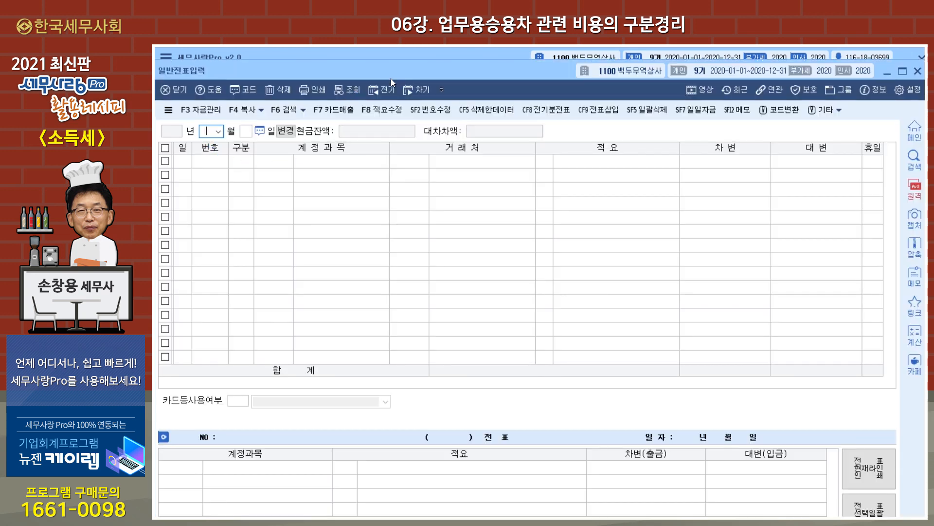
{"action": "left_click_drag", "start_coordinate": [401, 68], "coordinate": [416, 72]}
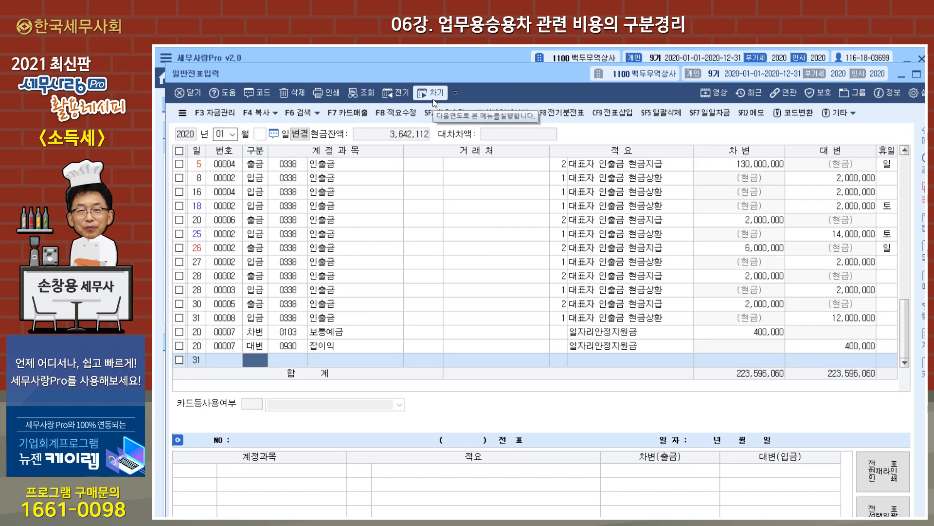
- Enter a 출금 voucher on January 31 for account 0822 차량유지비 with 적요 1 (유류대 지급) and amount 60,000
{"action": "type", "text": "1"}
{"action": "key", "text": "Return"}
{"action": "type", "text": "82"}
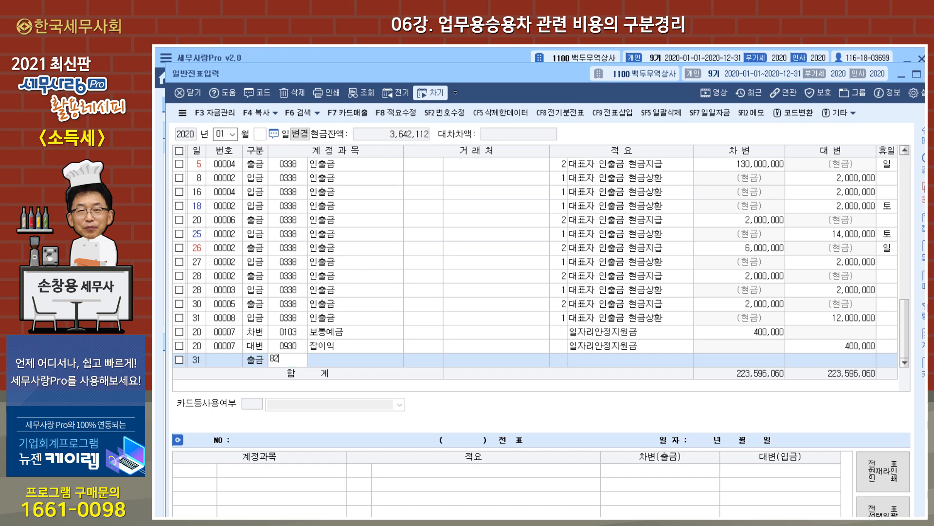
{"action": "type", "text": "2"}
{"action": "key", "text": "Return"}
{"action": "key", "text": "Return"}
{"action": "key", "text": "Return"}
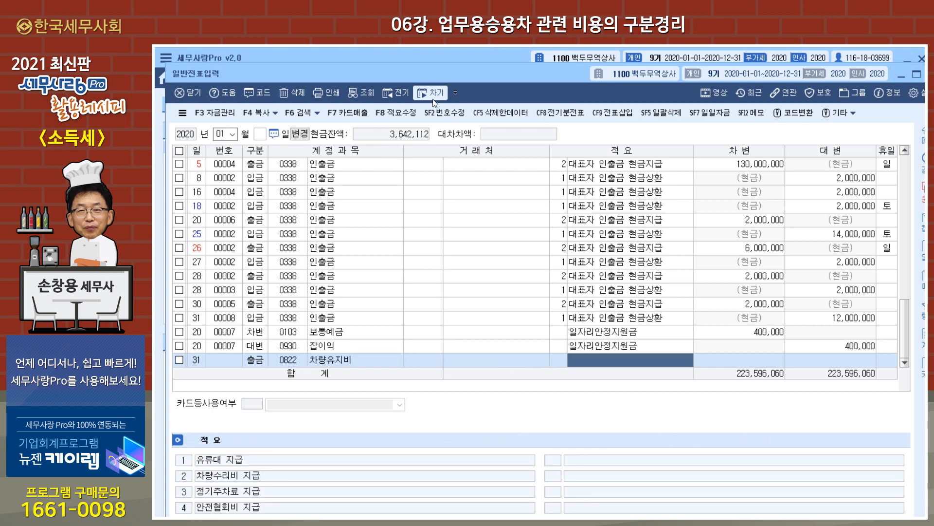
{"action": "key", "text": "Left"}
{"action": "type", "text": "1"}
{"action": "key", "text": "Return"}
{"action": "type", "text": "60,000"}
{"action": "key", "text": "Return"}
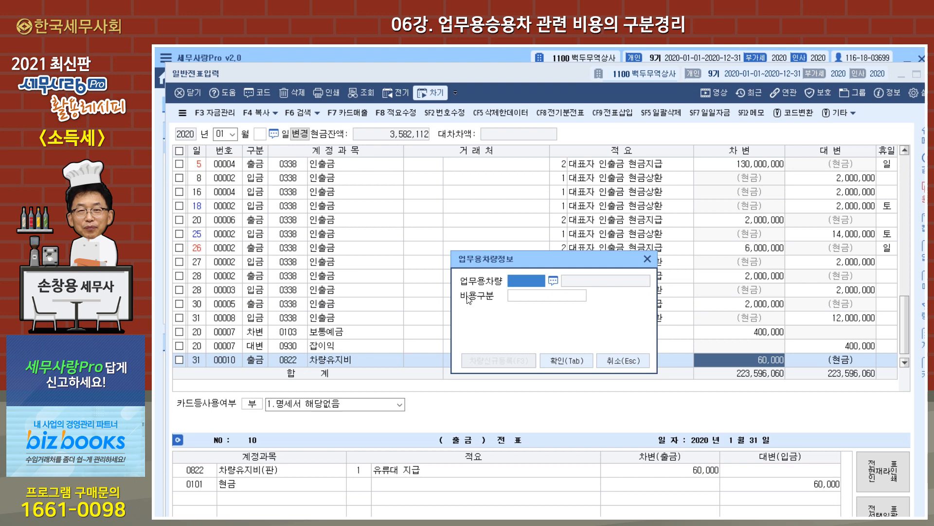
- Link the 차량유지비 voucher to business vehicle 0002 with 비용구분 1.유류비 and complete the entry
{"action": "left_click", "coordinate": [554, 284]}
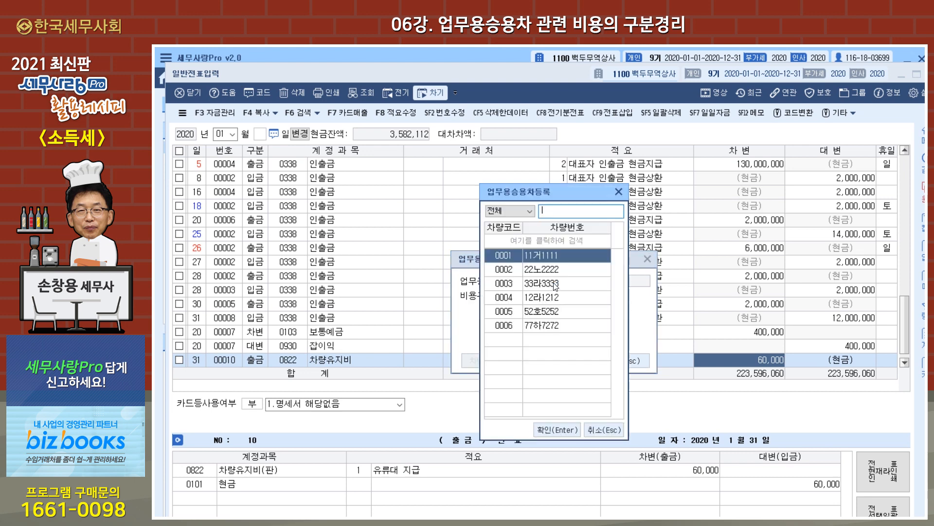
{"action": "left_click", "coordinate": [555, 276]}
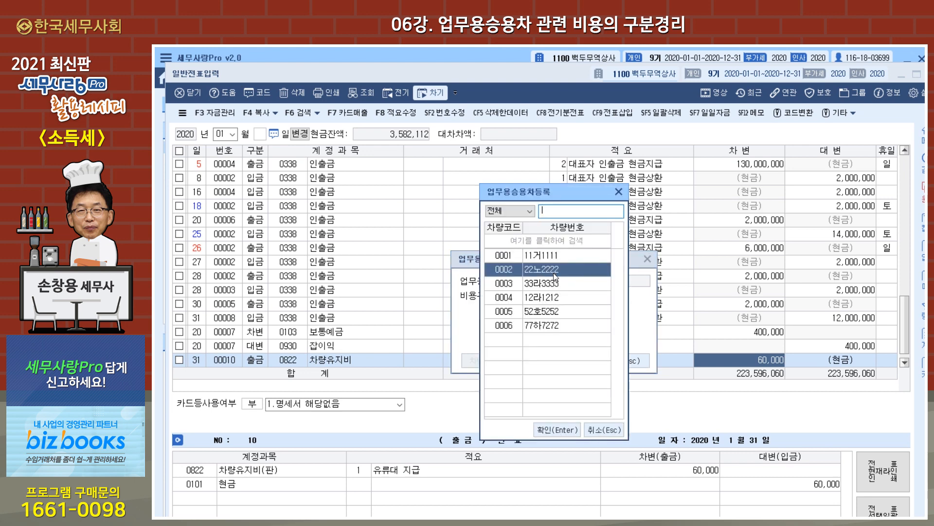
{"action": "left_click", "coordinate": [559, 430]}
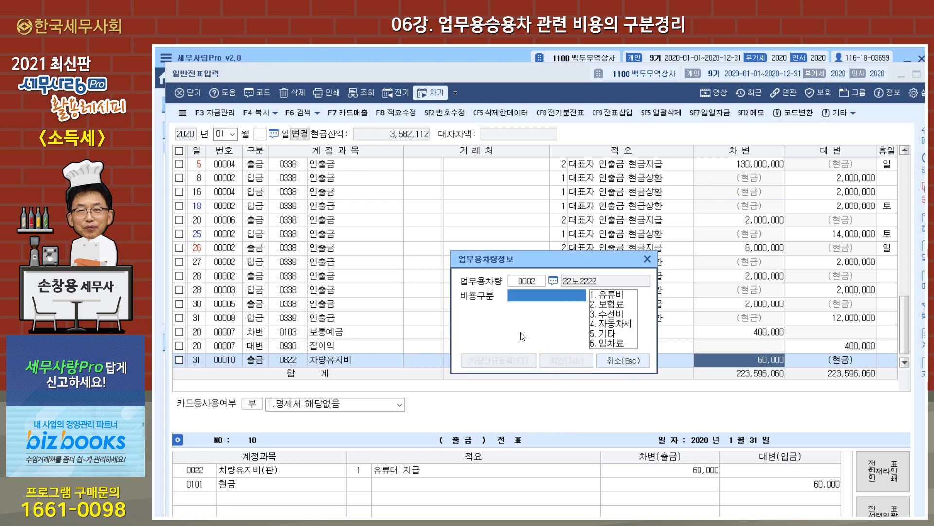
{"action": "left_click", "coordinate": [612, 295]}
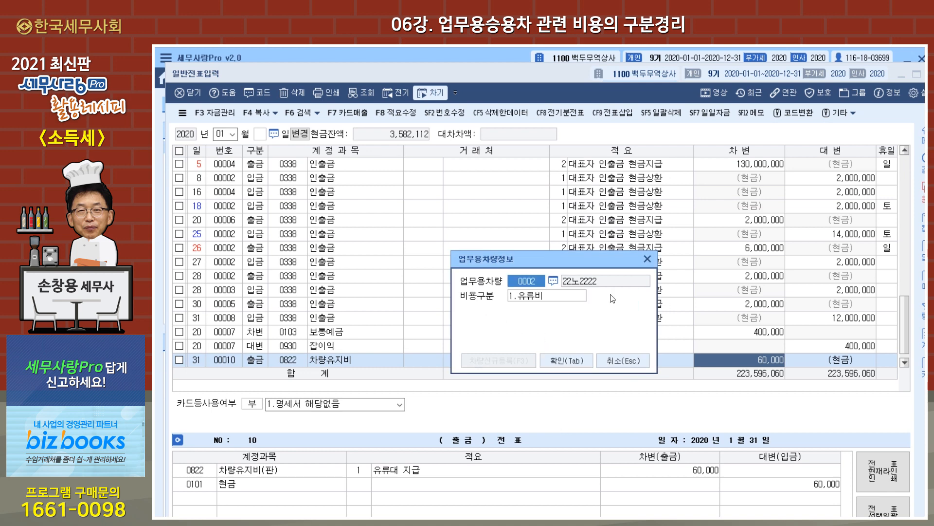
{"action": "left_click", "coordinate": [572, 365]}
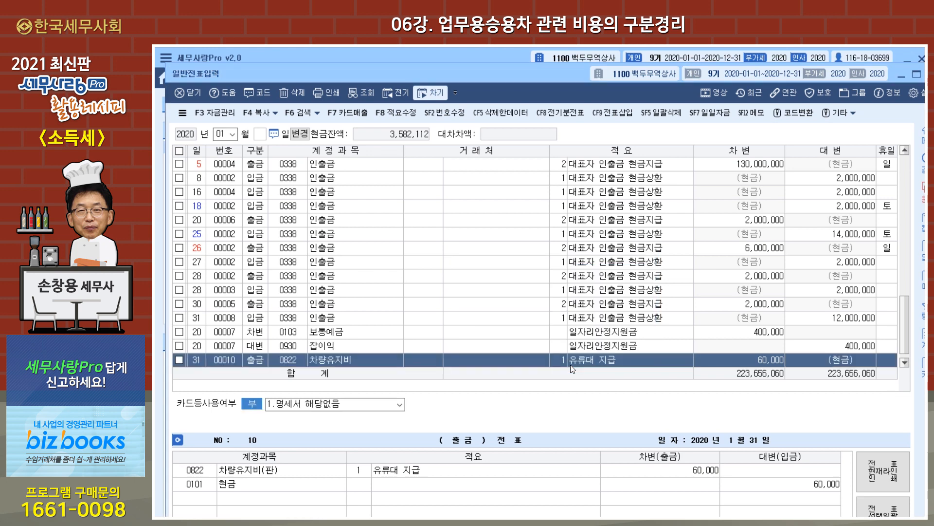
{"action": "key", "text": "Return"}
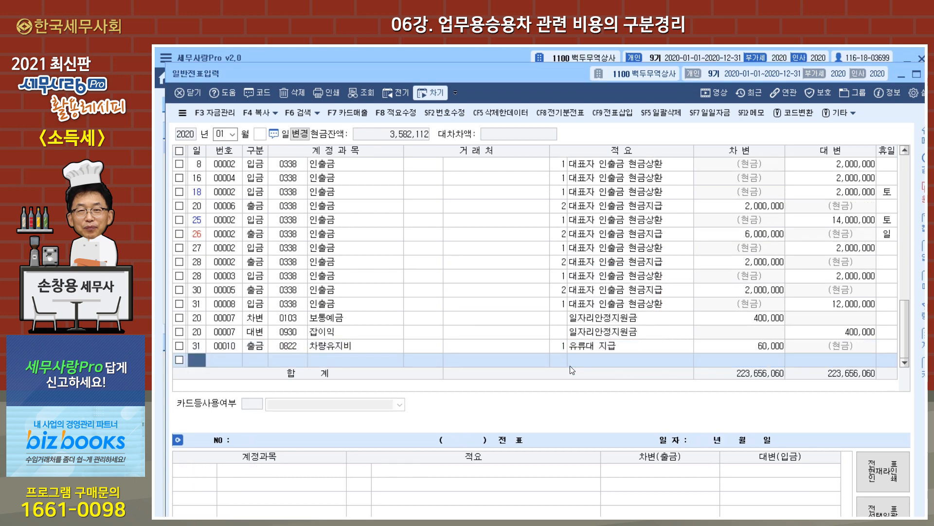
- Enter a 출금 voucher on January 31 for account 0817 세금과공과금 with 적요 자동차세 and amount 250,000
{"action": "key", "text": "Return"}
{"action": "key", "text": "Return"}
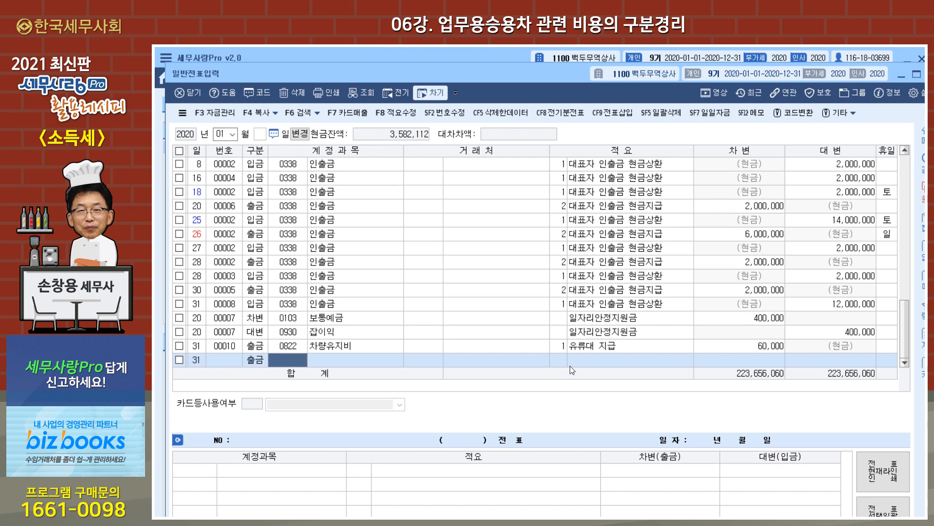
{"action": "type", "text": "0817"}
{"action": "key", "text": "Return"}
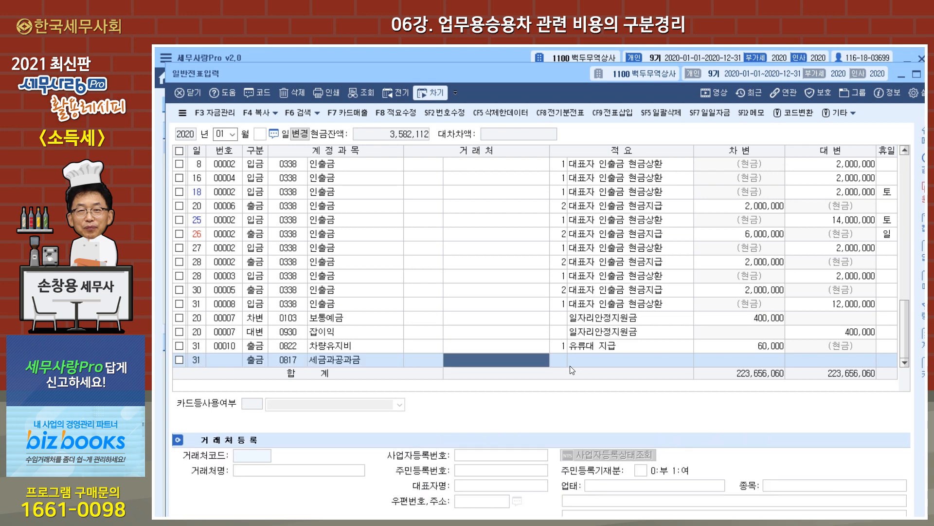
{"action": "key", "text": "Return"}
{"action": "type", "text": "다동차"}
{"action": "type", "text": "세"}
{"action": "key", "text": "Return"}
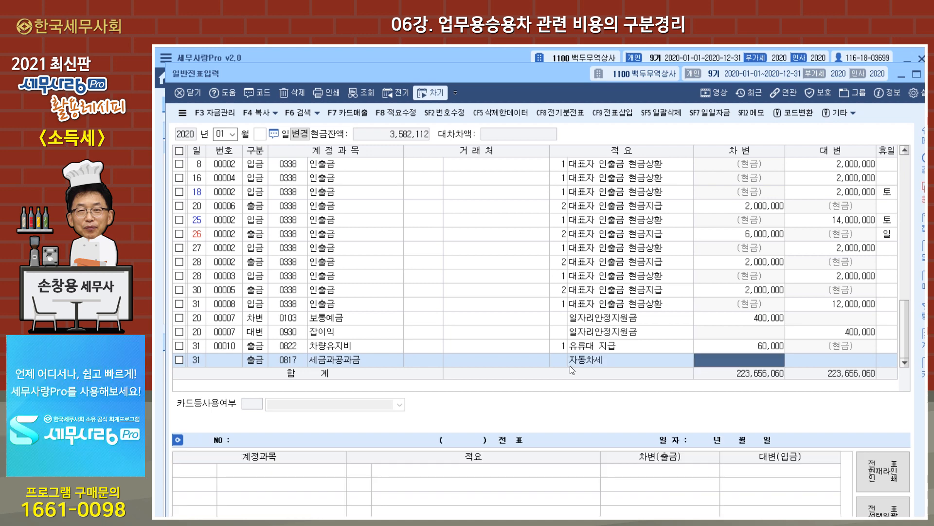
{"action": "type", "text": "2500000"}
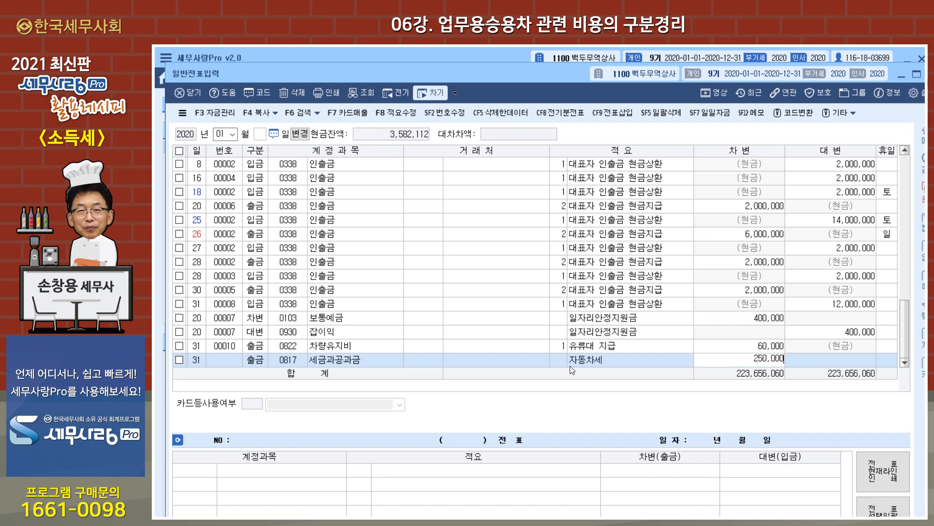
{"action": "key", "text": "Return"}
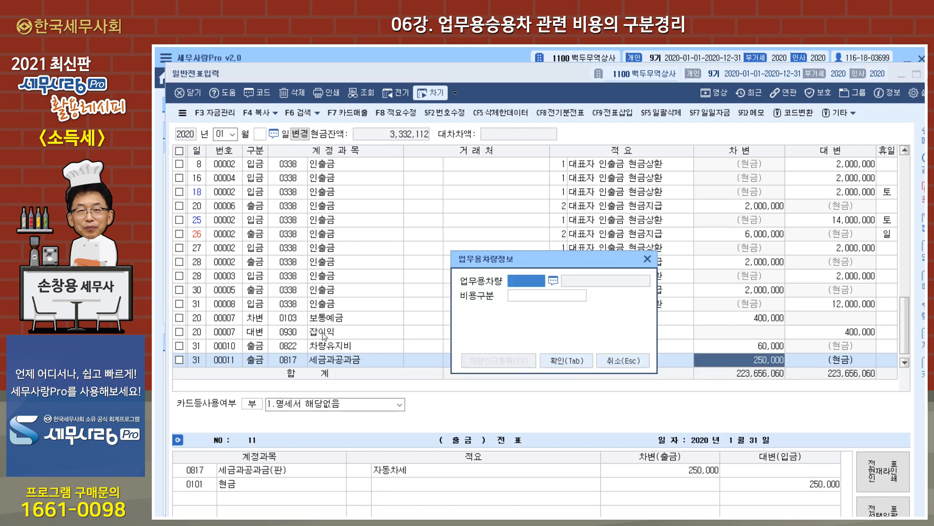
- Link the 자동차세 voucher to business vehicle 0003 with 비용구분 4.자동차세
{"action": "left_click", "coordinate": [553, 282]}
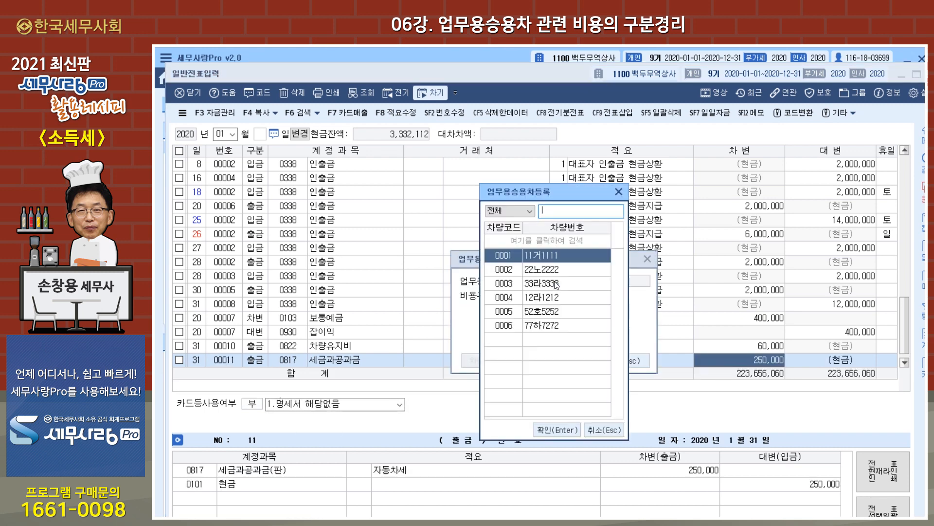
{"action": "left_click", "coordinate": [550, 284]}
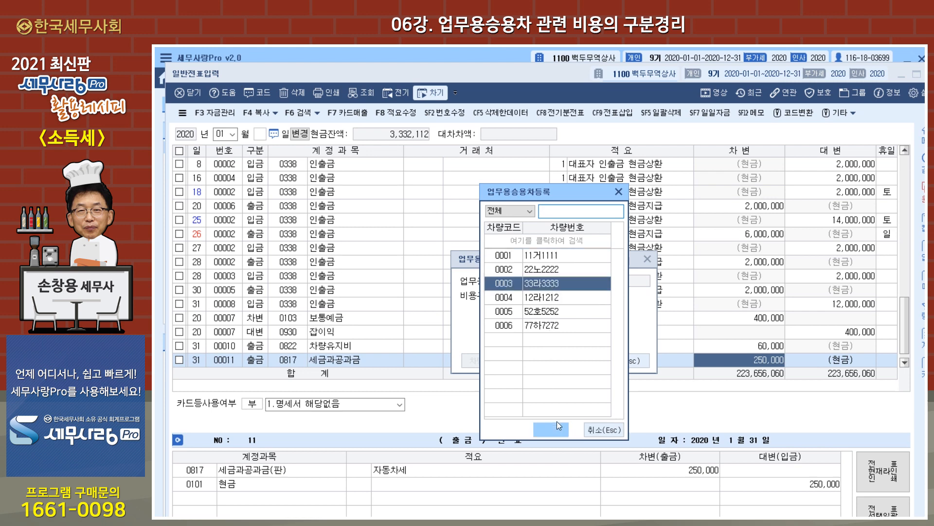
{"action": "left_click", "coordinate": [558, 437]}
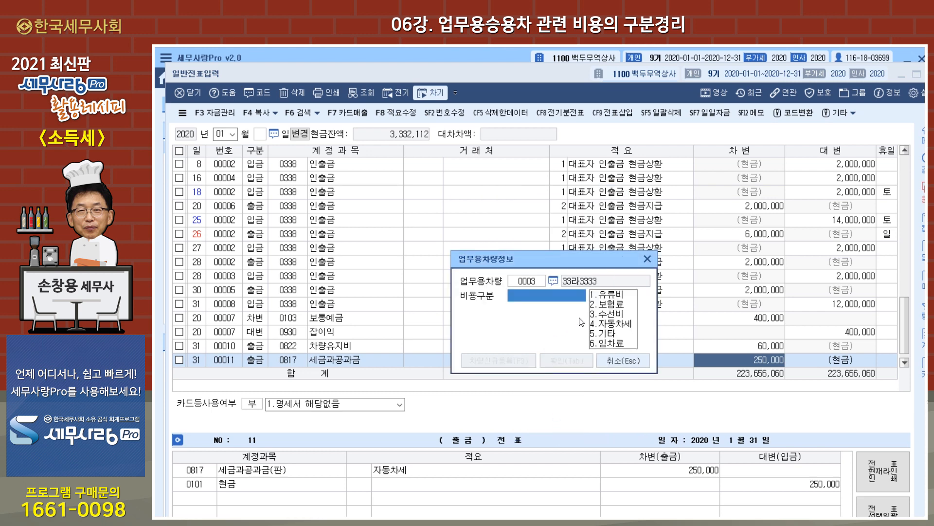
{"action": "left_click", "coordinate": [627, 325]}
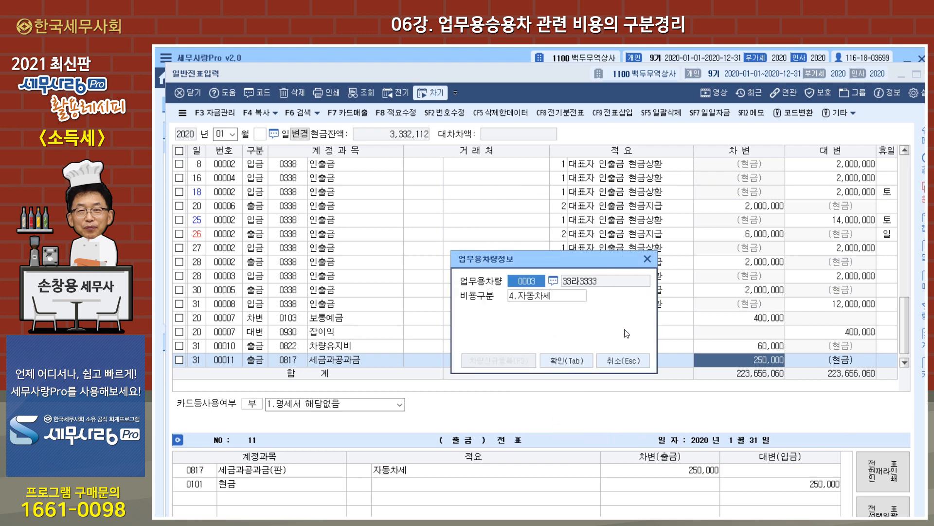
{"action": "left_click", "coordinate": [576, 365]}
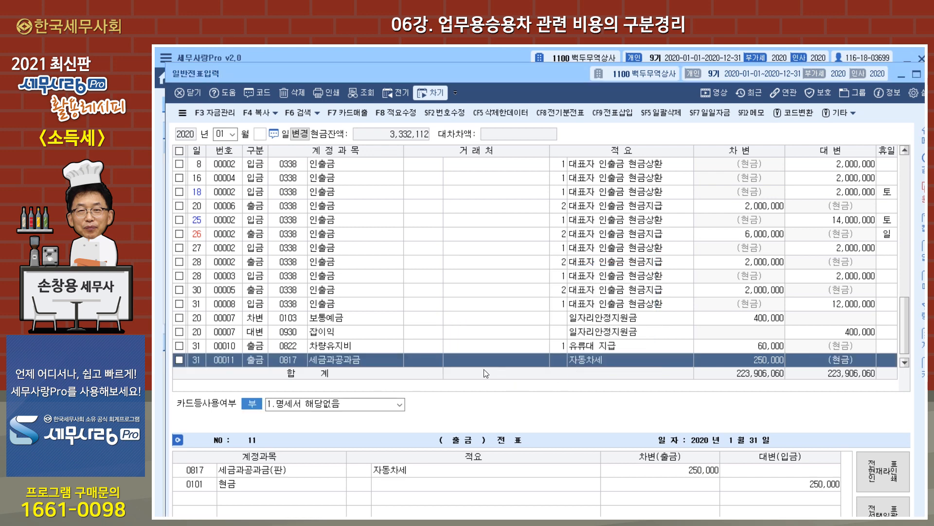
- Enter another January 31 출금 voucher for account 0817 with 적요 재산세 and amount 300,000, without linking a business vehicle
{"action": "key", "text": "Return"}
{"action": "key", "text": "Return"}
{"action": "key", "text": "Return"}
{"action": "key", "text": "Return"}
{"action": "key", "text": "Return"}
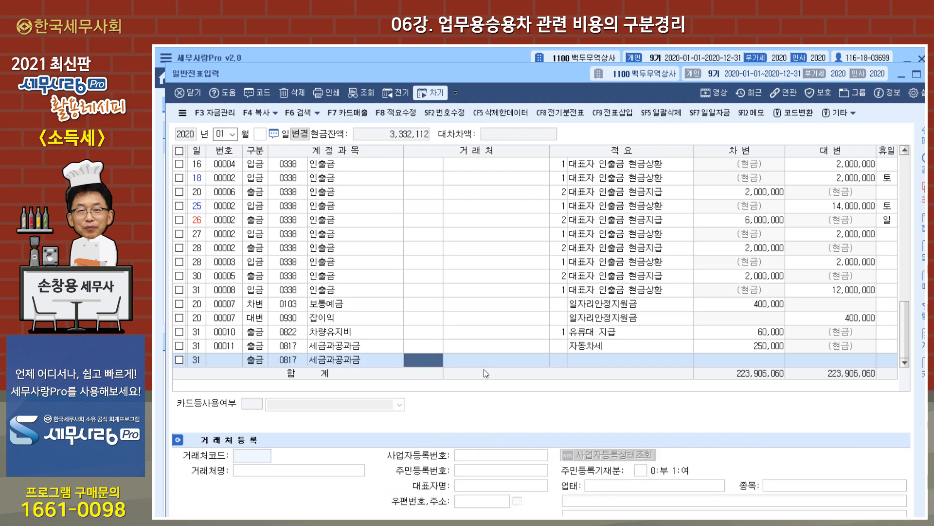
{"action": "key", "text": "Return"}
{"action": "key", "text": "Return"}
{"action": "key", "text": "Return"}
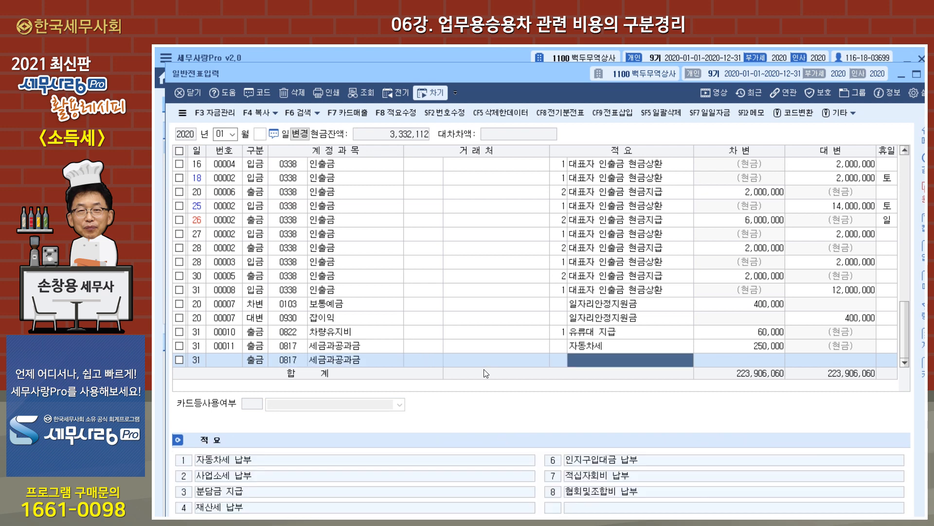
{"action": "type", "text": "재산세"}
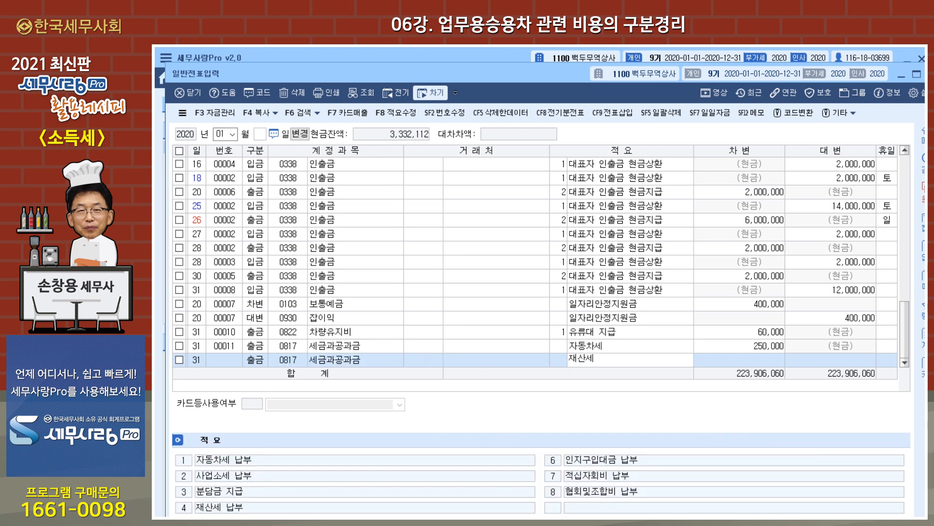
{"action": "key", "text": "Return"}
{"action": "type", "text": "3000000"}
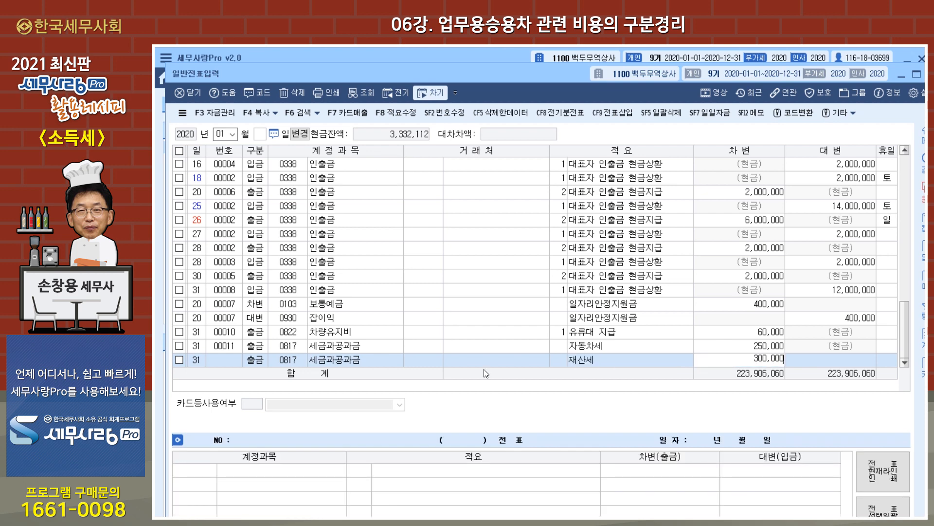
{"action": "key", "text": "Return"}
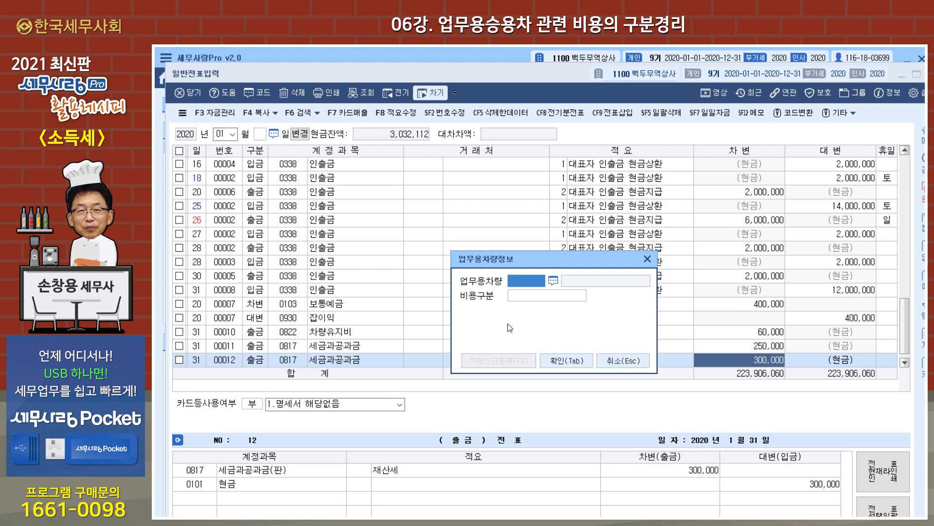
{"action": "left_click", "coordinate": [649, 260]}
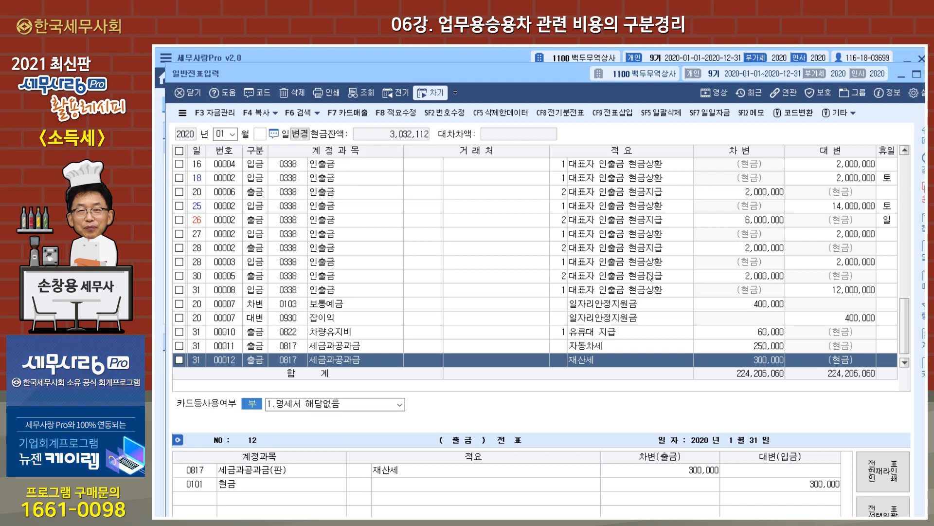
- Delete the three January 31 vouchers for 유류대 지급, 자동차세 and 재산세
{"action": "left_click", "coordinate": [182, 346]}
{"action": "left_click", "coordinate": [181, 333]}
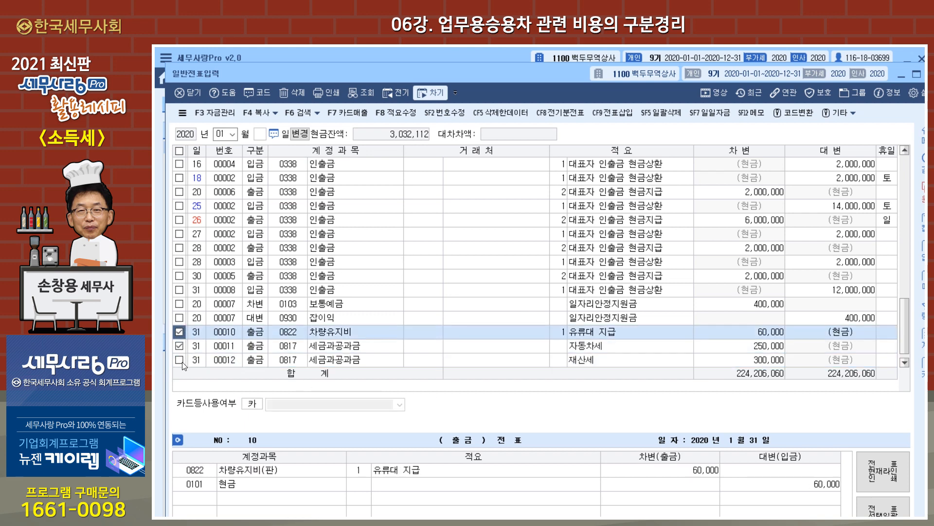
{"action": "left_click", "coordinate": [181, 361]}
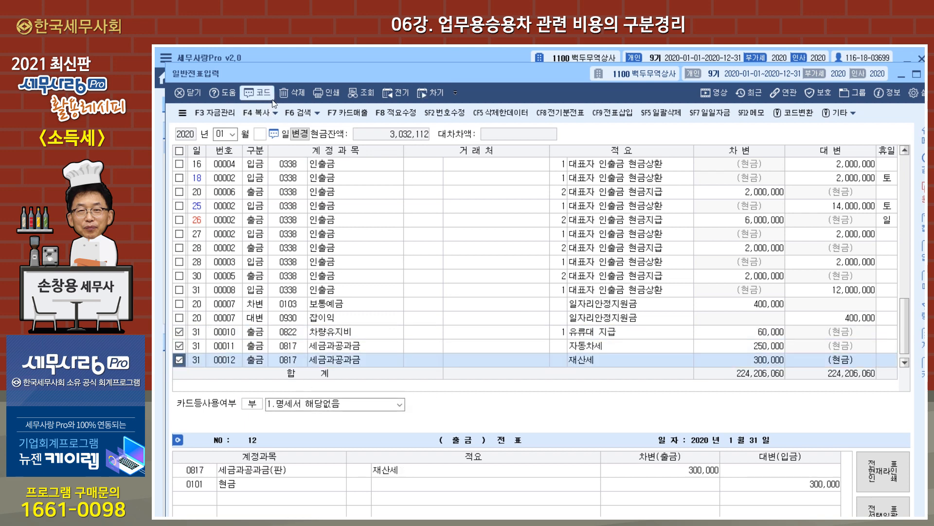
{"action": "left_click", "coordinate": [288, 95]}
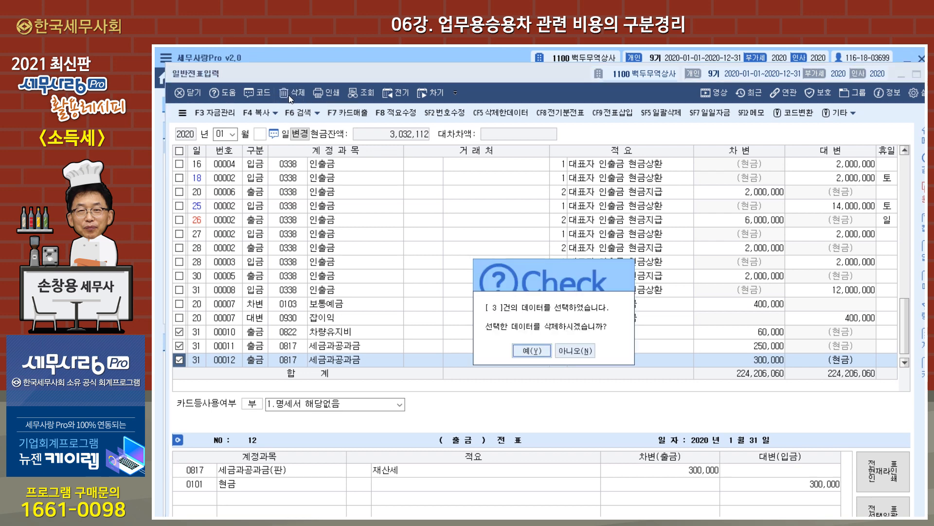
{"action": "left_click", "coordinate": [525, 349]}
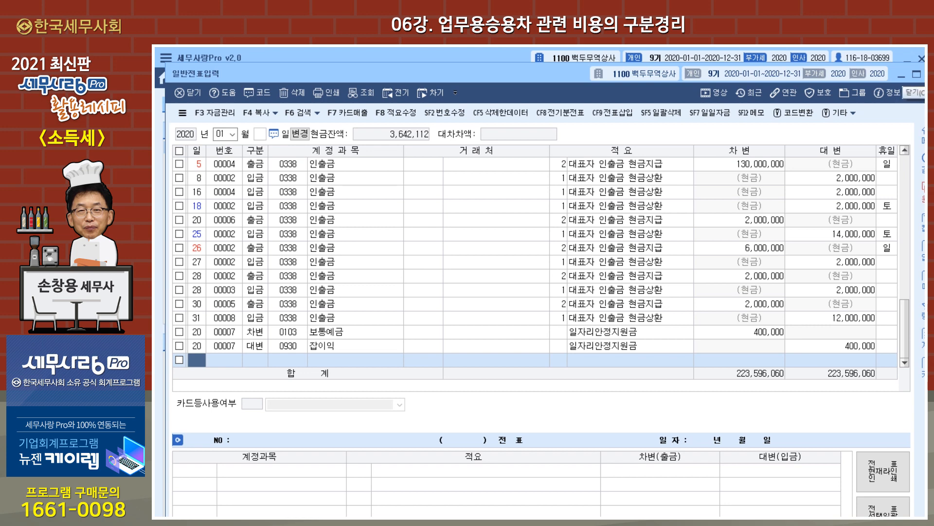
- Close 일반전표입력 and 고정자산등록, and find account 0860 (업무용차량유지비) in 계정과목및적요등록
{"action": "left_click", "coordinate": [913, 93]}
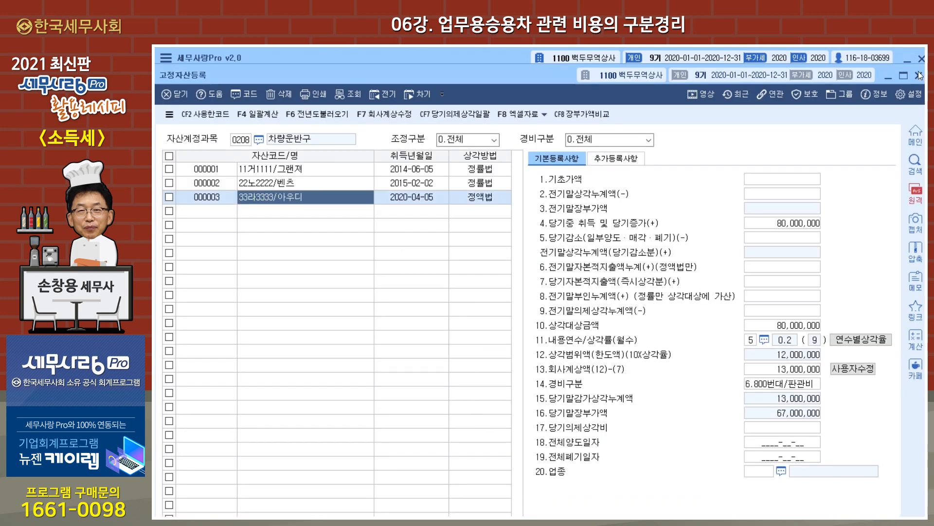
{"action": "left_click", "coordinate": [919, 75]}
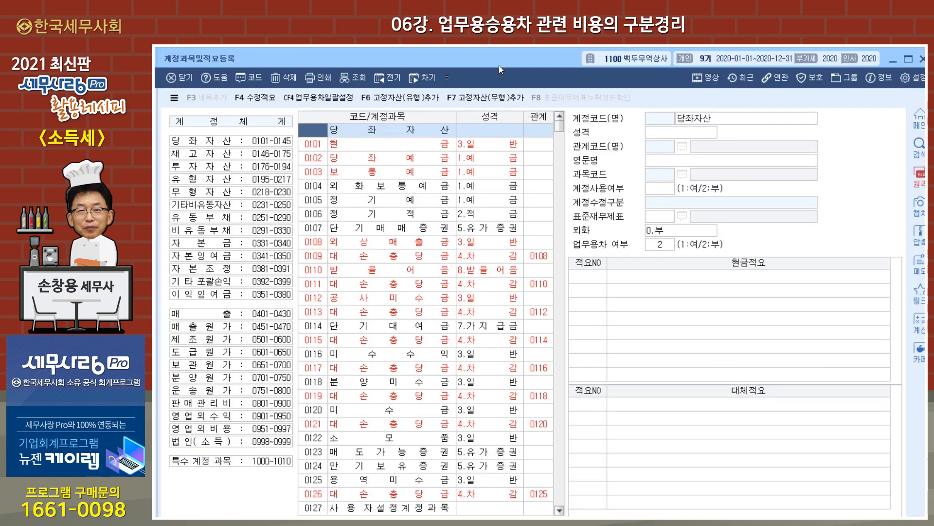
{"action": "left_click_drag", "start_coordinate": [499, 63], "coordinate": [503, 63]}
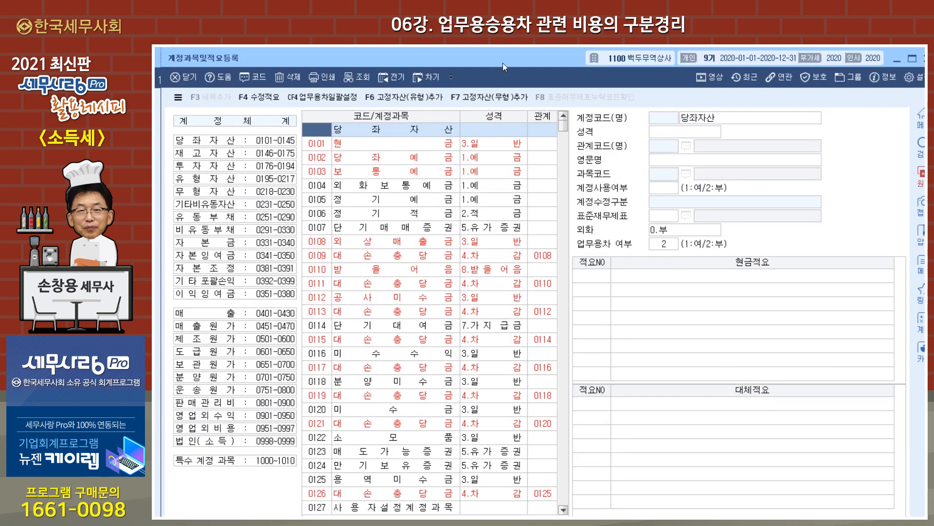
{"action": "left_click", "coordinate": [327, 175]}
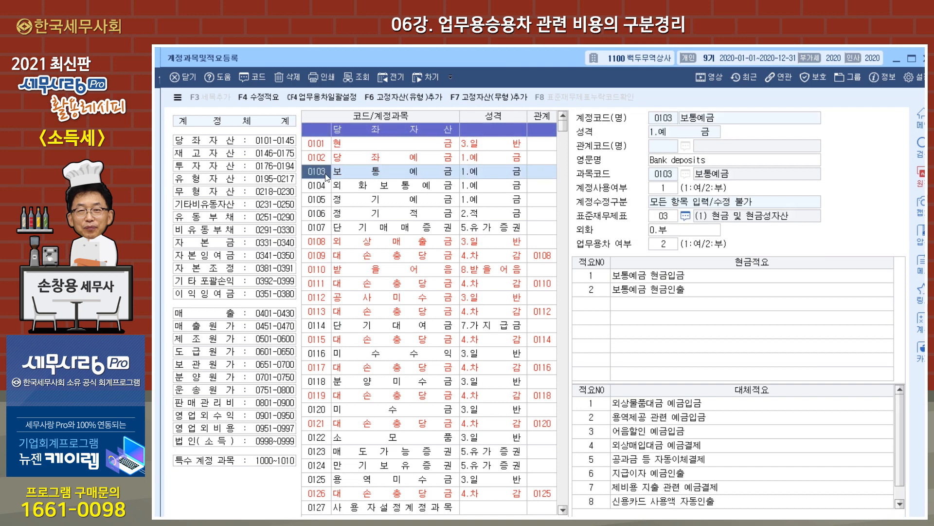
{"action": "type", "text": "0860"}
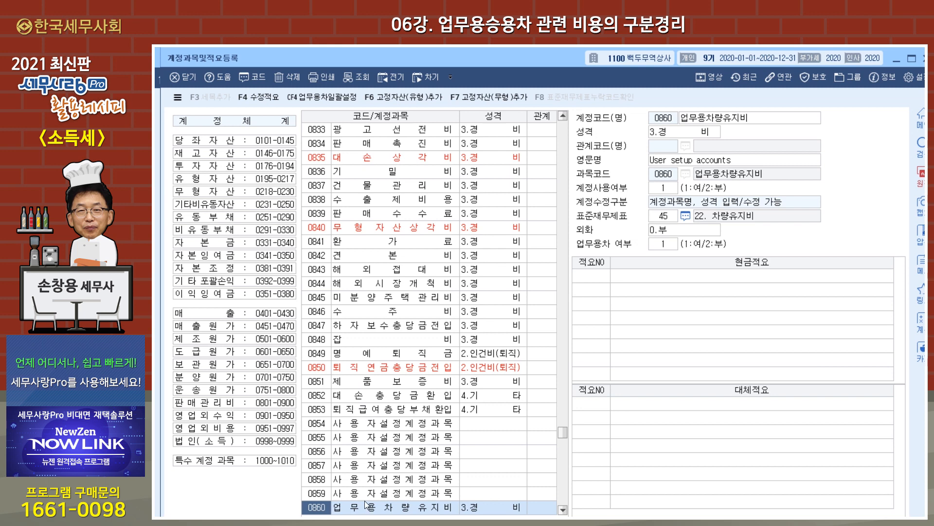
- For account 0860 업무용차량유지비, set 표준재무제표 to 45 (22. 차량유지비) and 업무용차 여부 to 1 (여)
{"action": "left_click", "coordinate": [732, 117]}
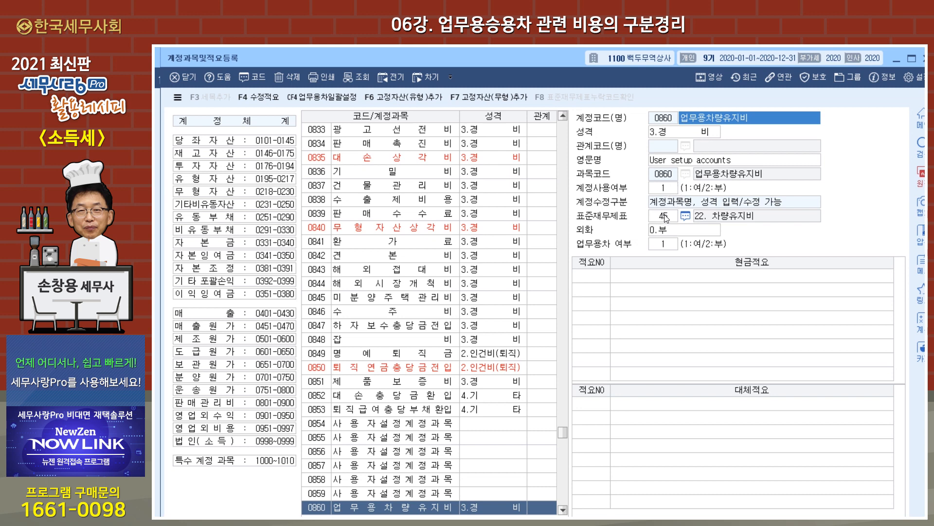
{"action": "left_click", "coordinate": [685, 216]}
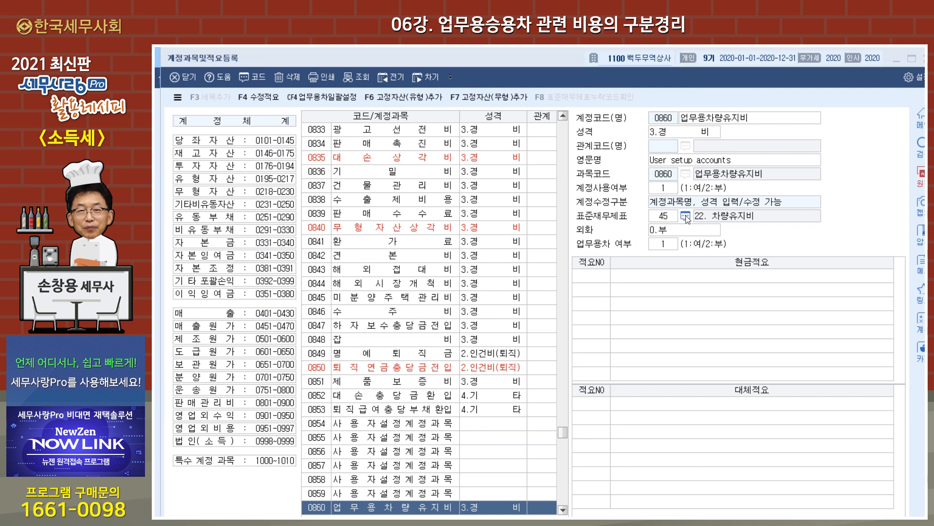
{"action": "scroll", "coordinate": [568, 305], "scroll_direction": "down", "scroll_amount": 2}
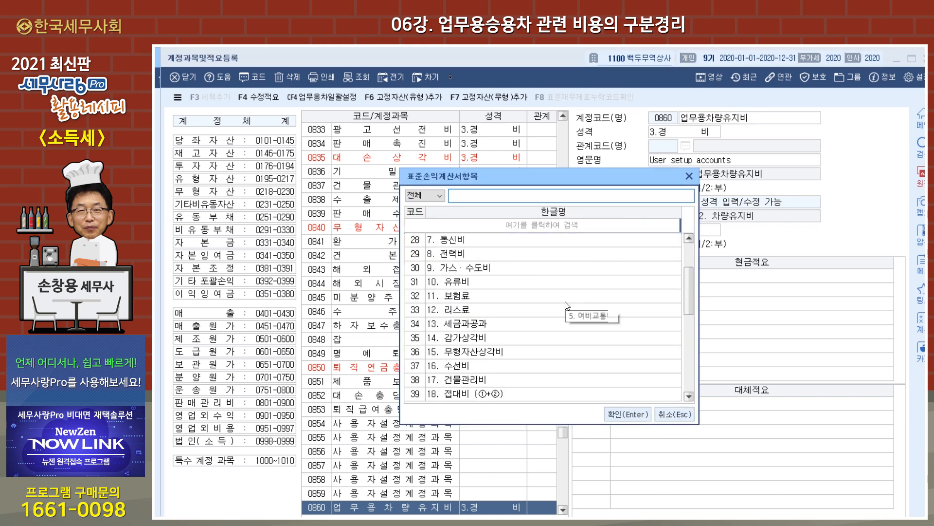
{"action": "scroll", "coordinate": [568, 306], "scroll_direction": "down", "scroll_amount": 1}
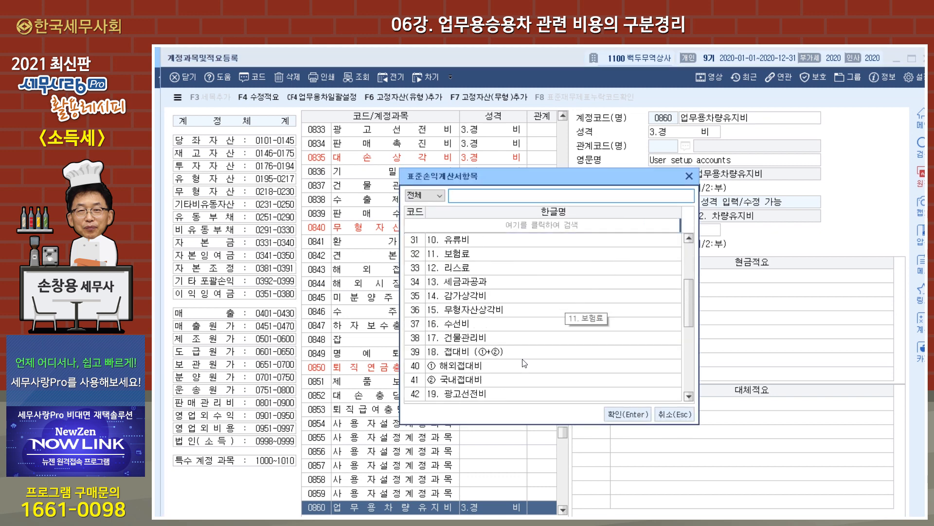
{"action": "scroll", "coordinate": [526, 360], "scroll_direction": "down", "scroll_amount": 1}
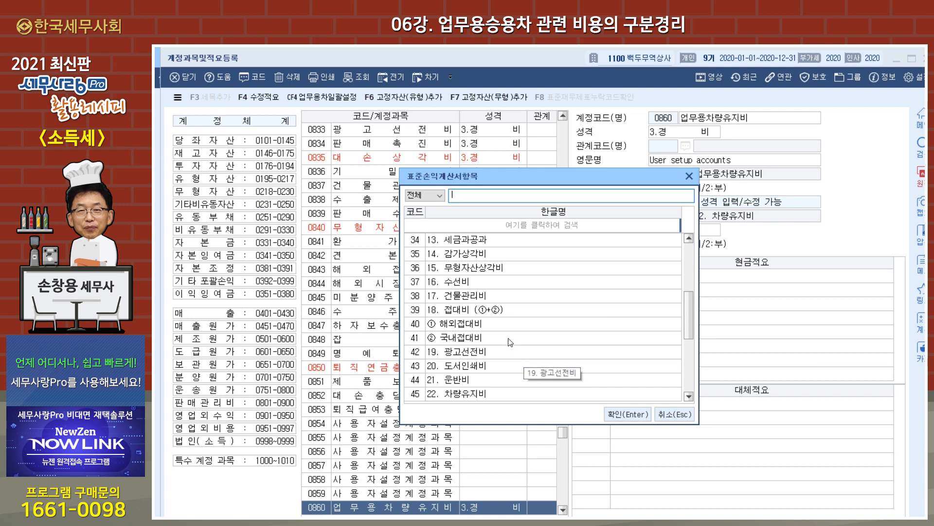
{"action": "scroll", "coordinate": [504, 314], "scroll_direction": "down", "scroll_amount": 1}
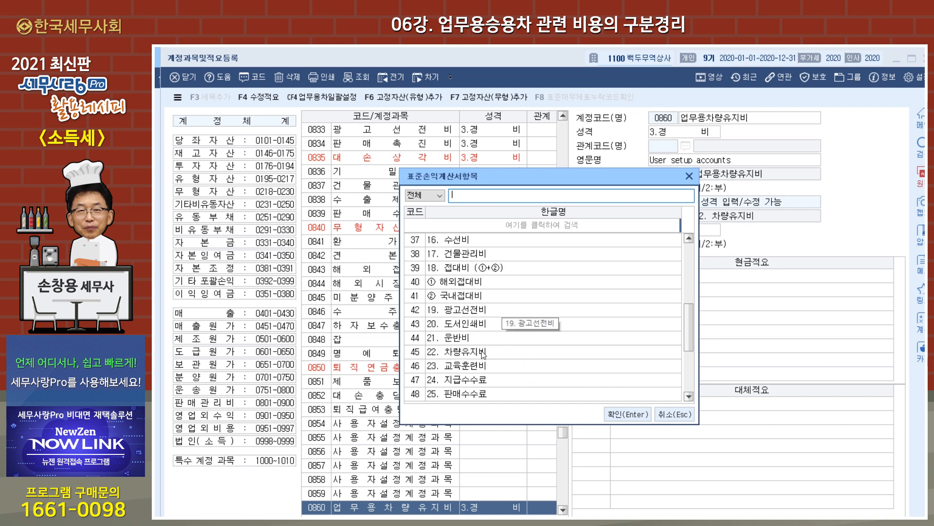
{"action": "left_click", "coordinate": [481, 352]}
{"action": "left_click", "coordinate": [619, 414]}
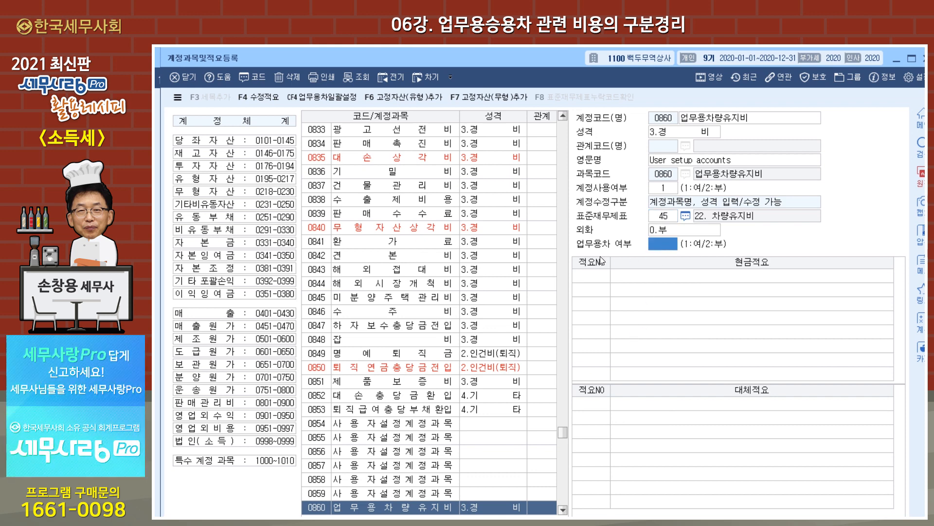
{"action": "type", "text": "1"}
{"action": "key", "text": "Return"}
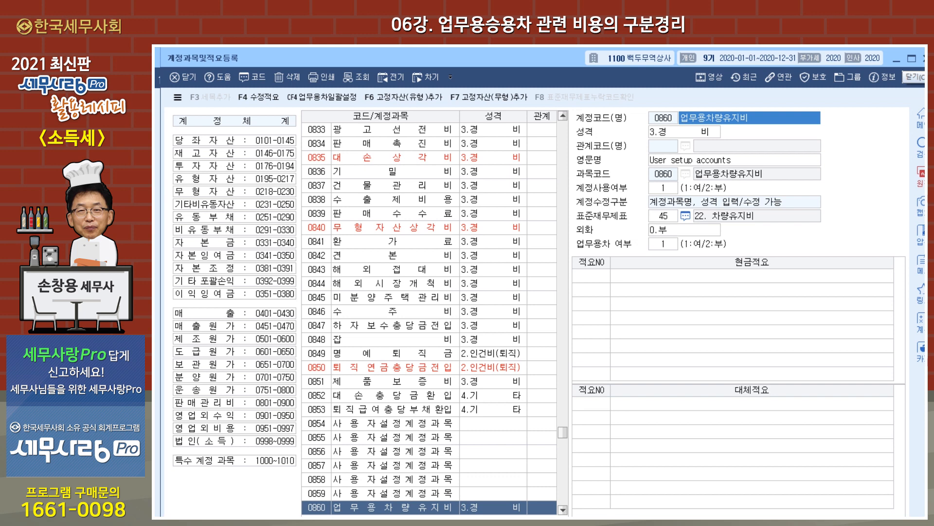
- Close 계정과목및적요등록 and reopen 일반전표입력
{"action": "left_click", "coordinate": [926, 58]}
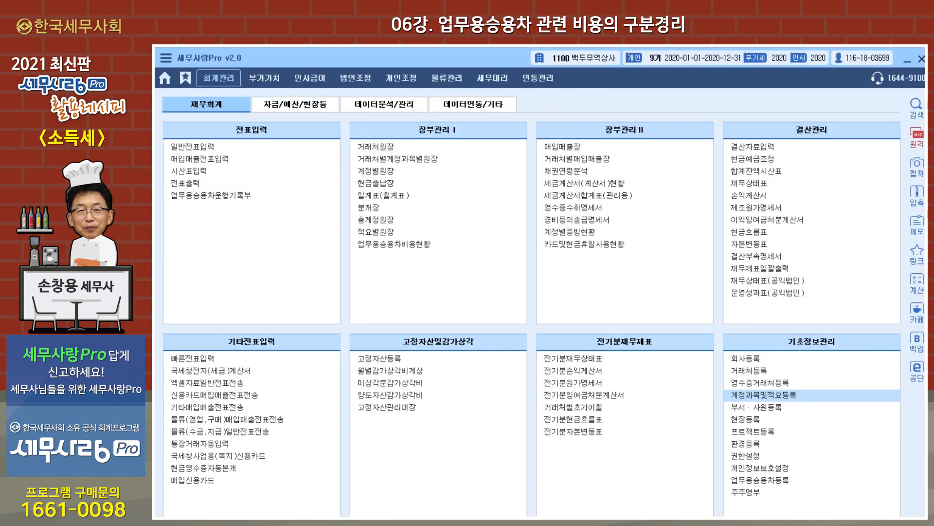
{"action": "left_click", "coordinate": [211, 148]}
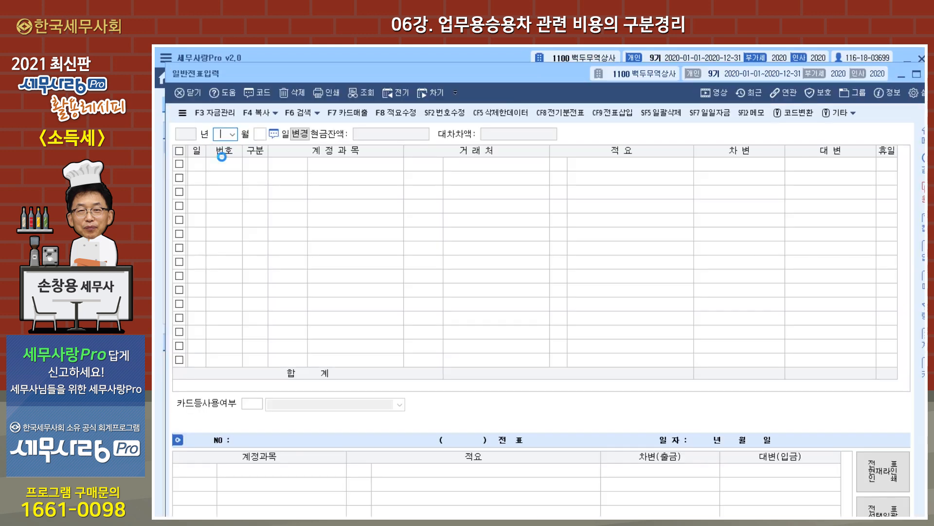
- Load the January 2020 vouchers in 일반전표입력 and begin a new 출금 entry dated the 20th
{"action": "type", "text": "01"}
{"action": "key", "text": "Return"}
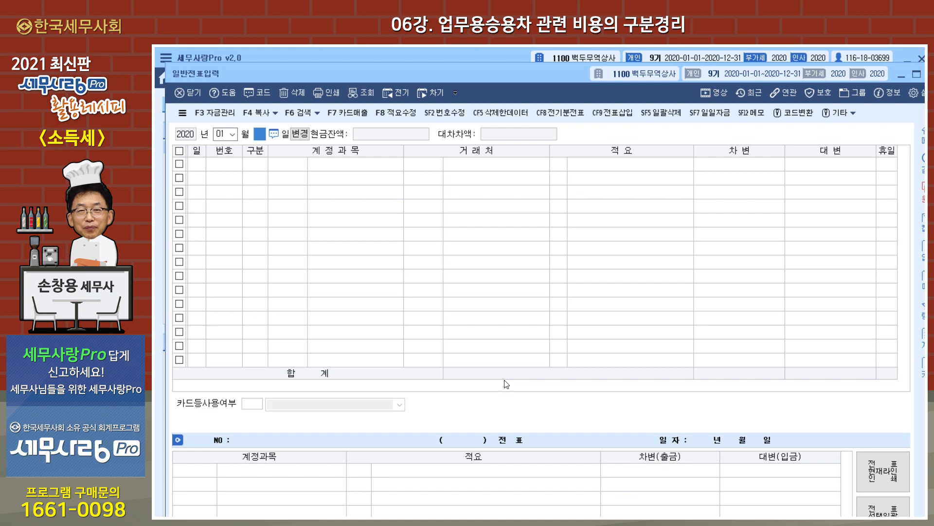
{"action": "key", "text": "Return"}
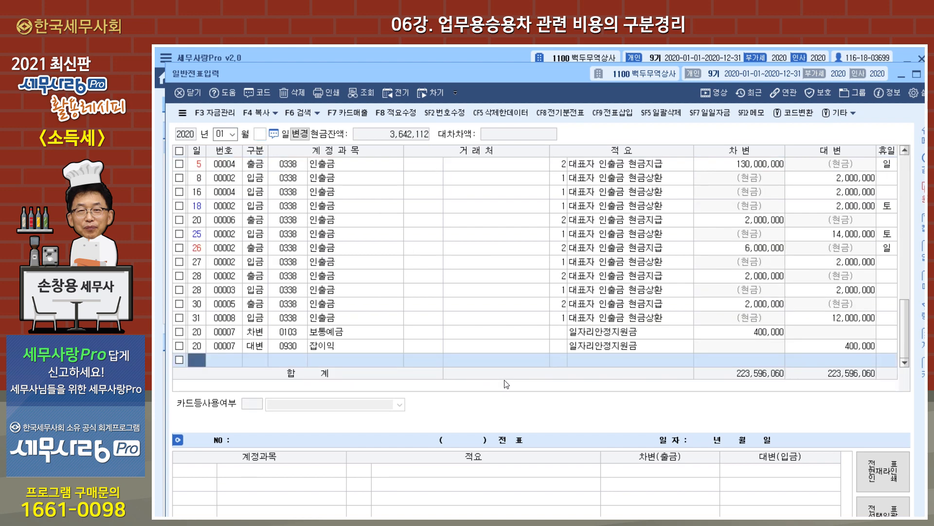
{"action": "type", "text": "20"}
{"action": "key", "text": "Return"}
{"action": "type", "text": "1"}
{"action": "key", "text": "Return"}
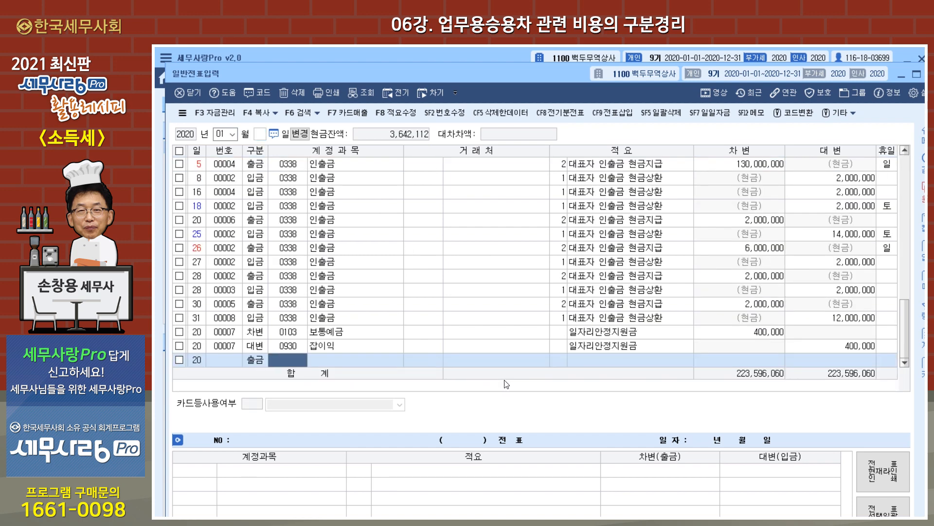
- Enter the January 20 출금 voucher with account 0860 업무용차량유지비, description 유류대 and amount 200,000, leaving 거래처 empty
{"action": "type", "text": "0860"}
{"action": "key", "text": "Return"}
{"action": "key", "text": "Return"}
{"action": "key", "text": "Return"}
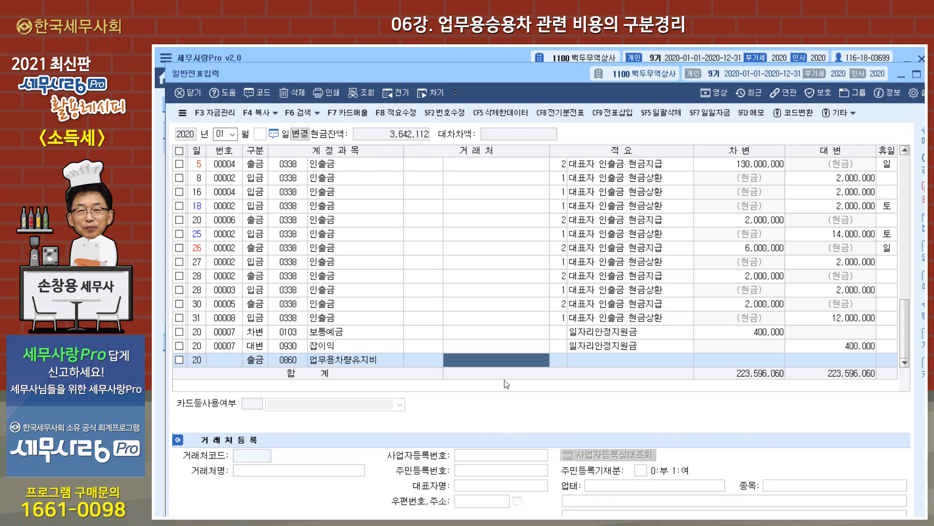
{"action": "type", "text": "유류대"}
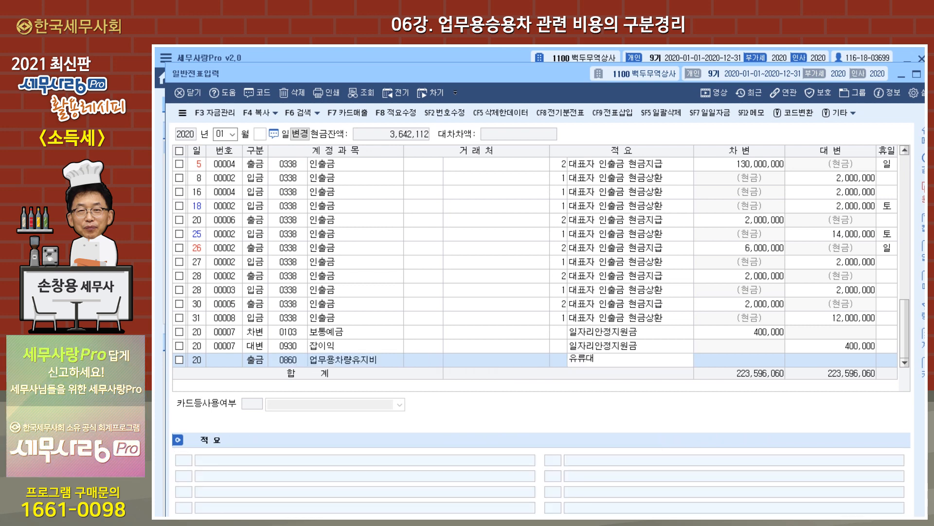
{"action": "key", "text": "Return"}
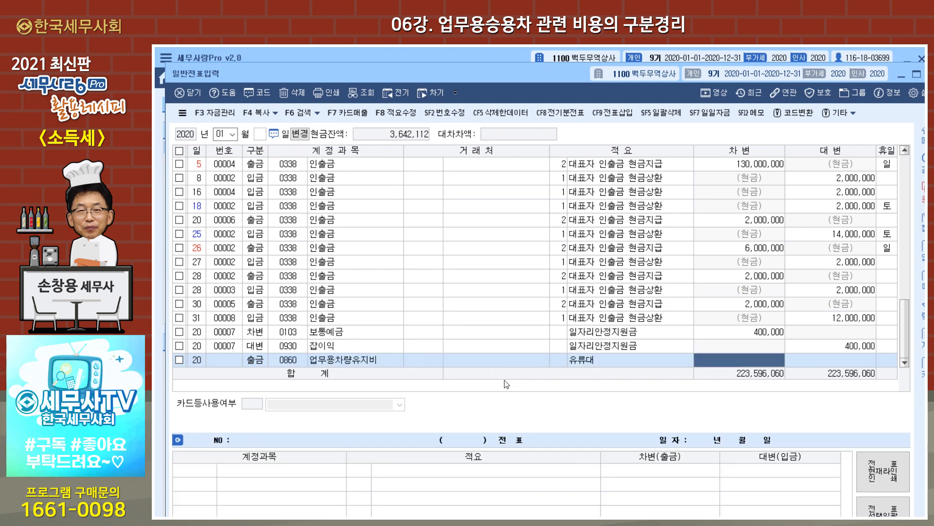
{"action": "type", "text": "200,000"}
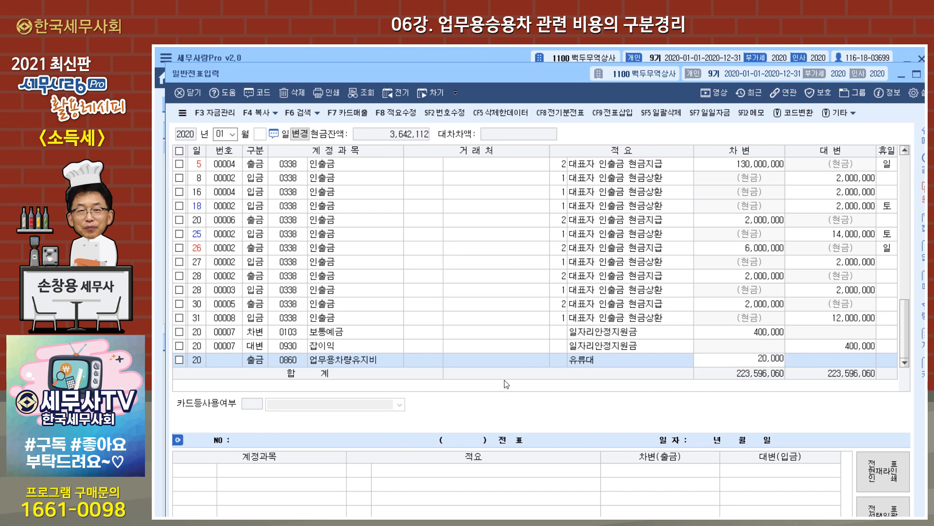
{"action": "key", "text": "Return"}
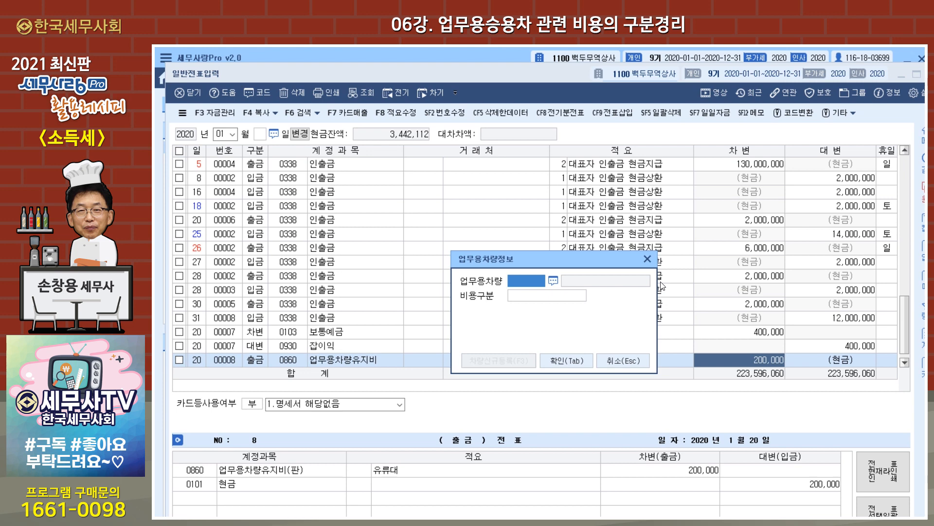
- Dismiss the 업무용차량정보 dialog without assigning a vehicle and delete the January 20 유류대 voucher
{"action": "left_click", "coordinate": [647, 258]}
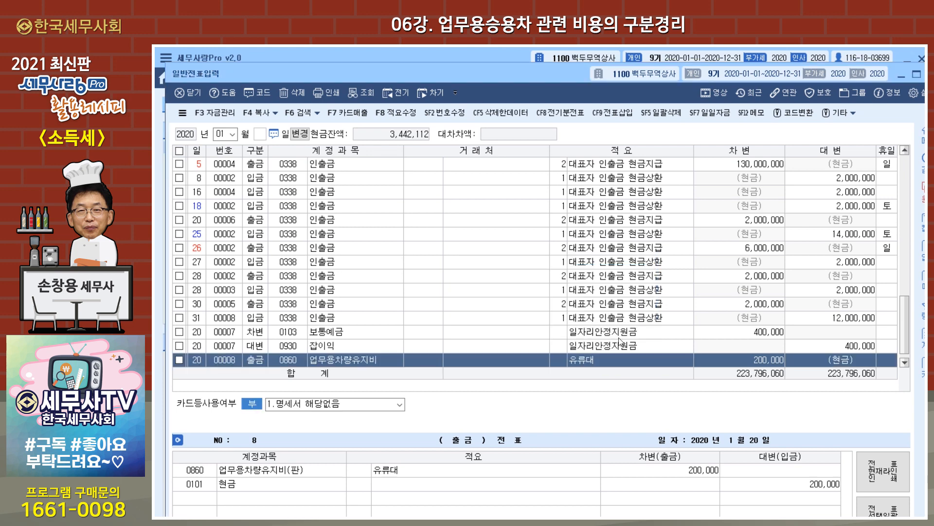
{"action": "left_click", "coordinate": [179, 360]}
{"action": "left_click", "coordinate": [291, 95]}
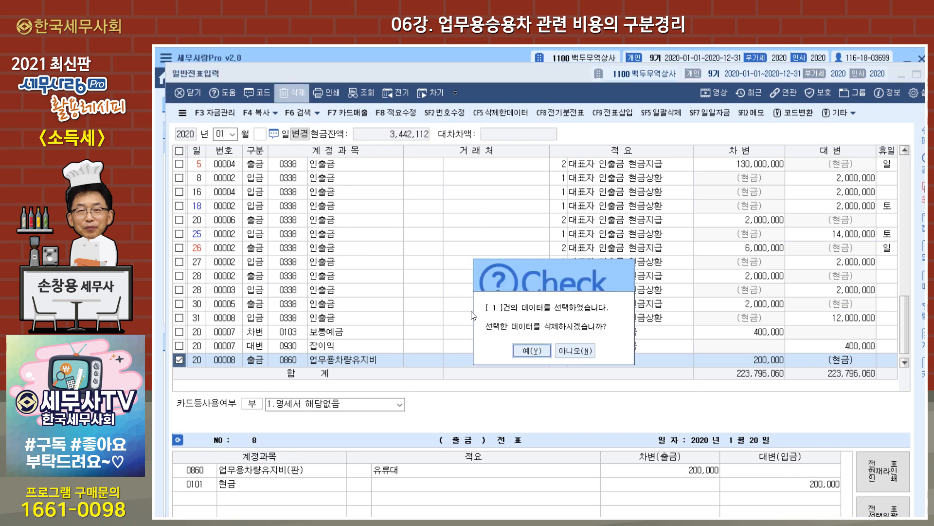
{"action": "left_click", "coordinate": [532, 354]}
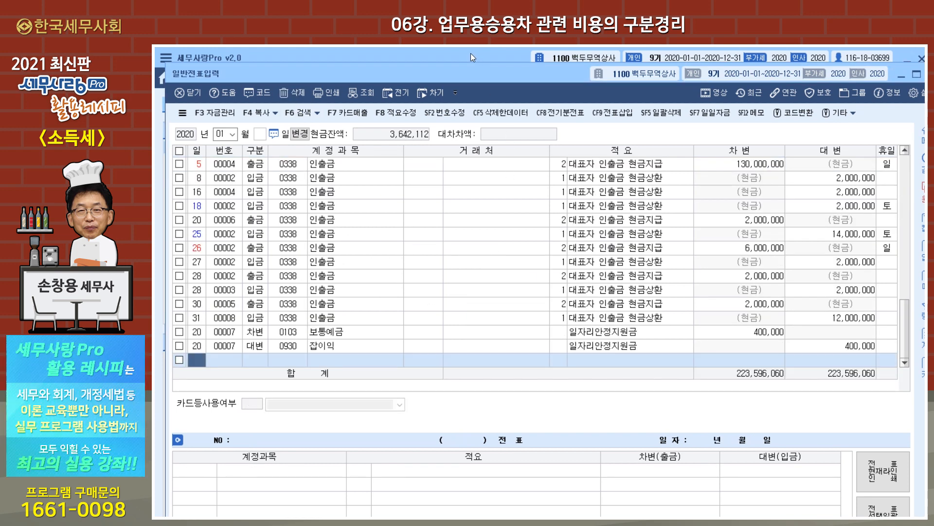
- Return to the main menu, open 손익계산서 for December 2020 and check 업무용차량유지비 in the 관리용 version
{"action": "left_click", "coordinate": [472, 54]}
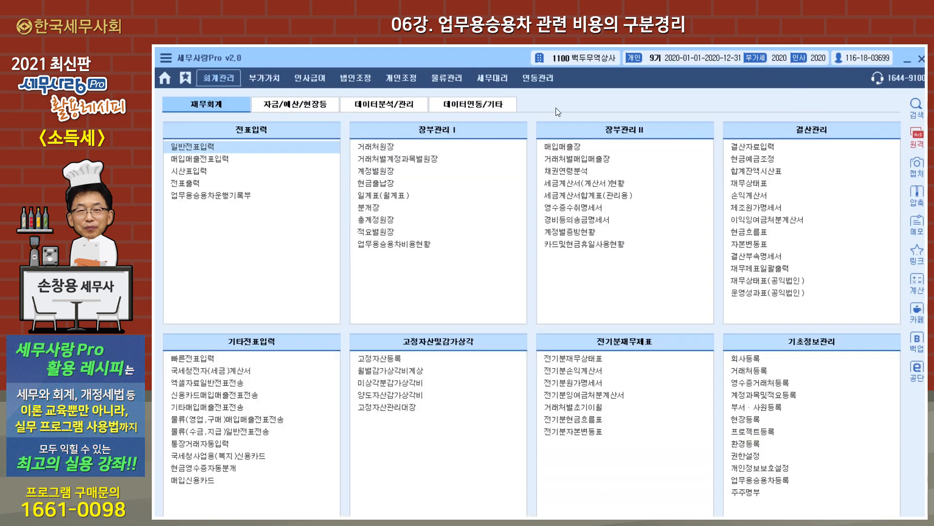
{"action": "double_click", "coordinate": [769, 197]}
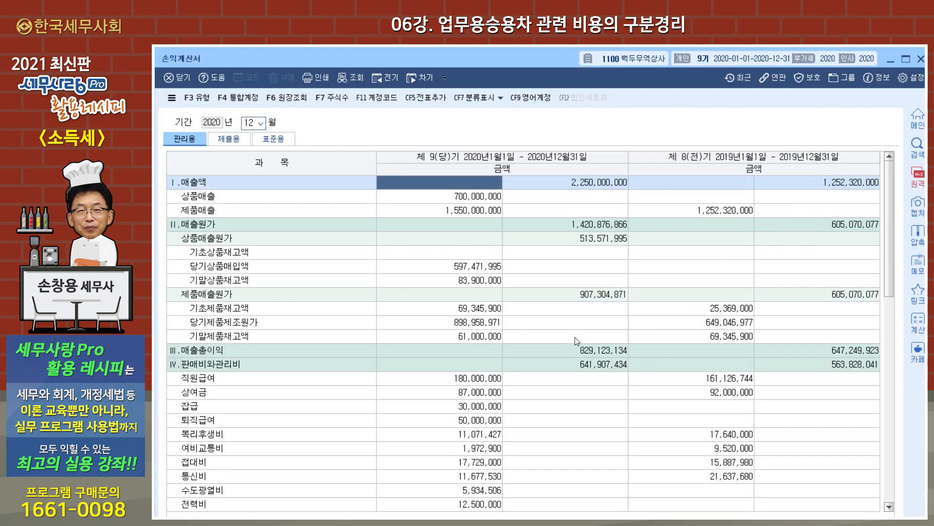
{"action": "scroll", "coordinate": [577, 370], "scroll_direction": "down", "scroll_amount": 5}
{"action": "scroll", "coordinate": [576, 391], "scroll_direction": "down", "scroll_amount": 2}
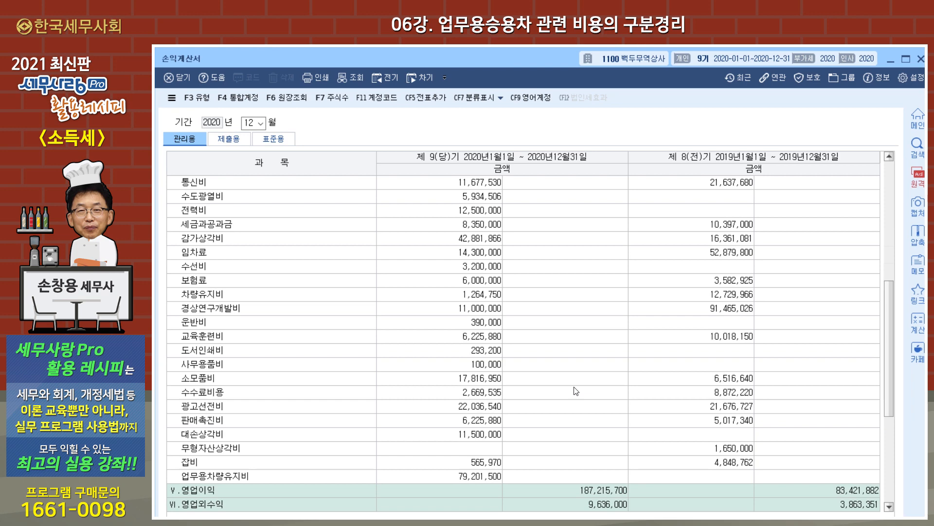
{"action": "left_click", "coordinate": [480, 480]}
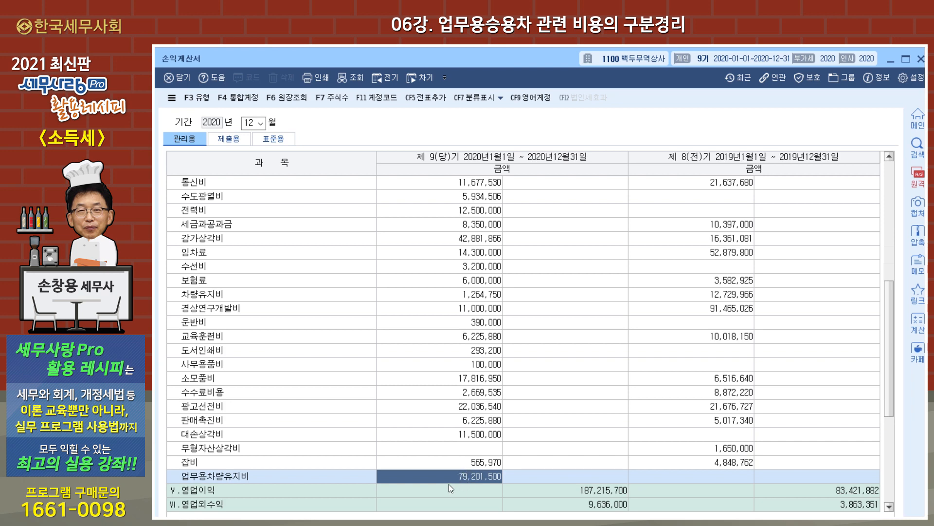
- In the 제출용 손익계산서, check the 통합계정 mapping and amount of 차량유지비, and close the statement
{"action": "left_click", "coordinate": [236, 142]}
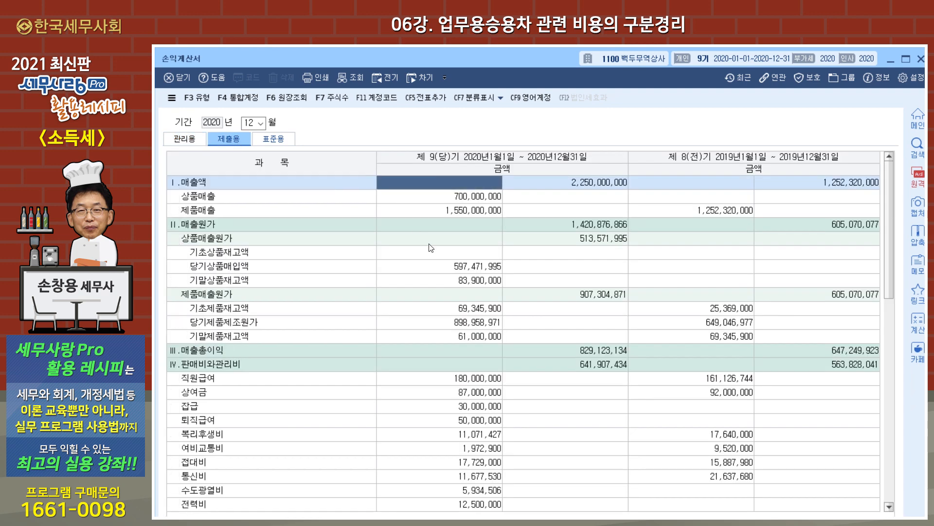
{"action": "scroll", "coordinate": [426, 279], "scroll_direction": "down", "scroll_amount": 8}
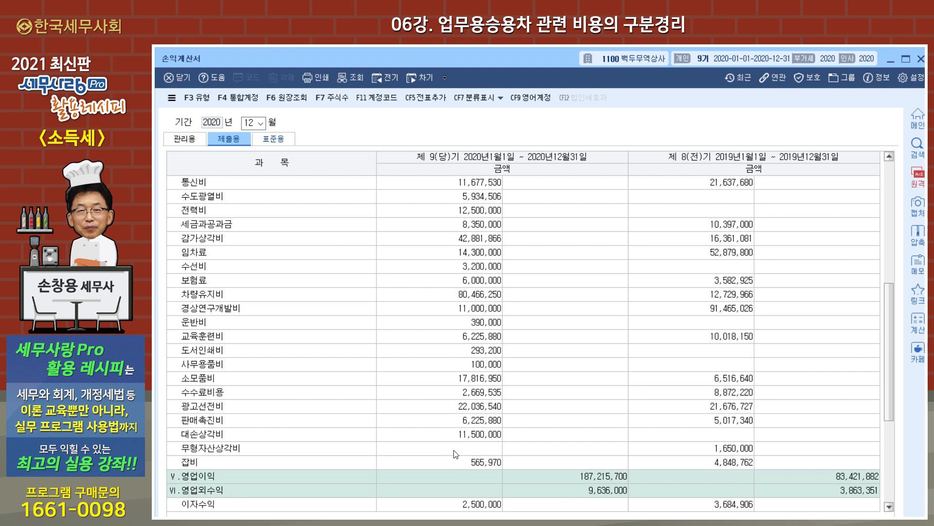
{"action": "left_click", "coordinate": [246, 104]}
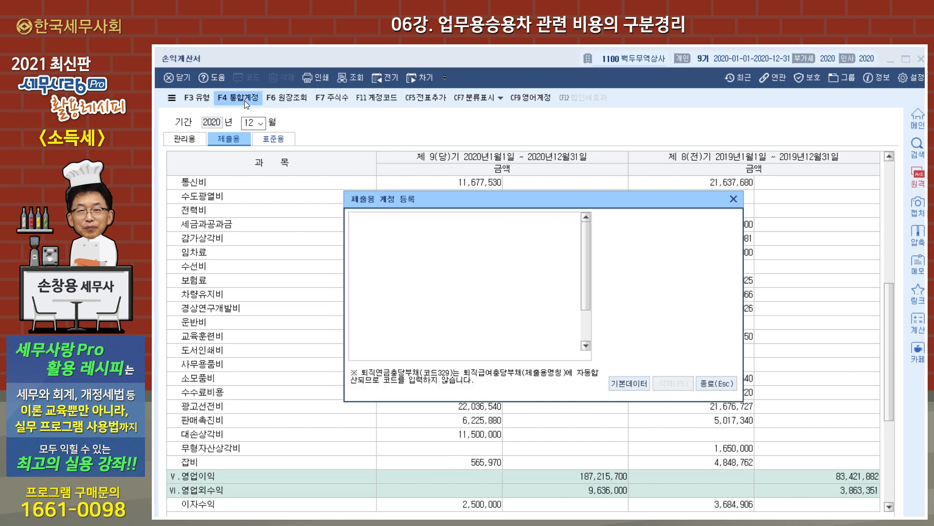
{"action": "left_click_drag", "start_coordinate": [586, 243], "coordinate": [586, 274]}
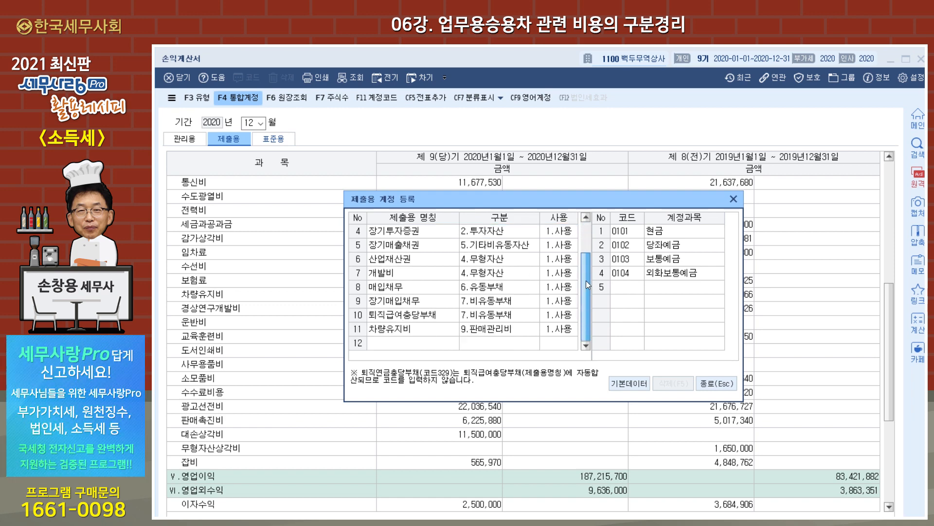
{"action": "left_click", "coordinate": [424, 329]}
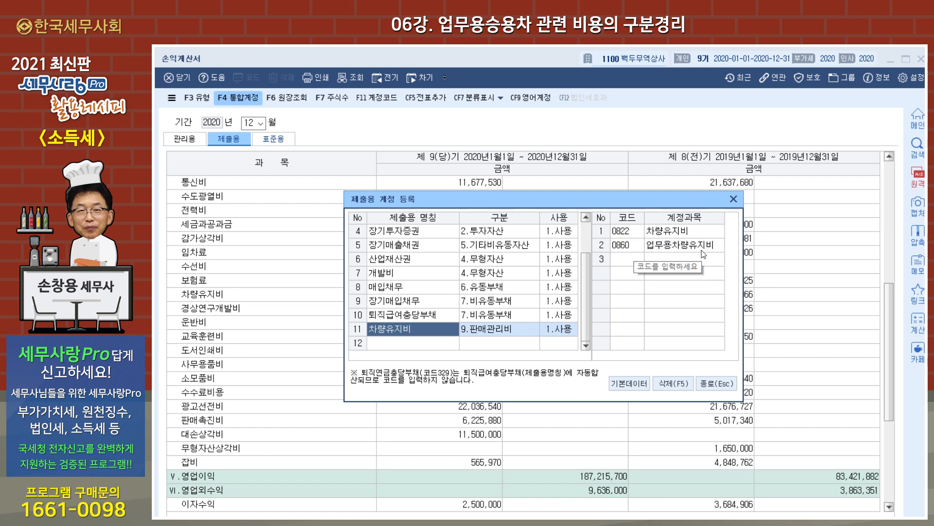
{"action": "left_click", "coordinate": [724, 386]}
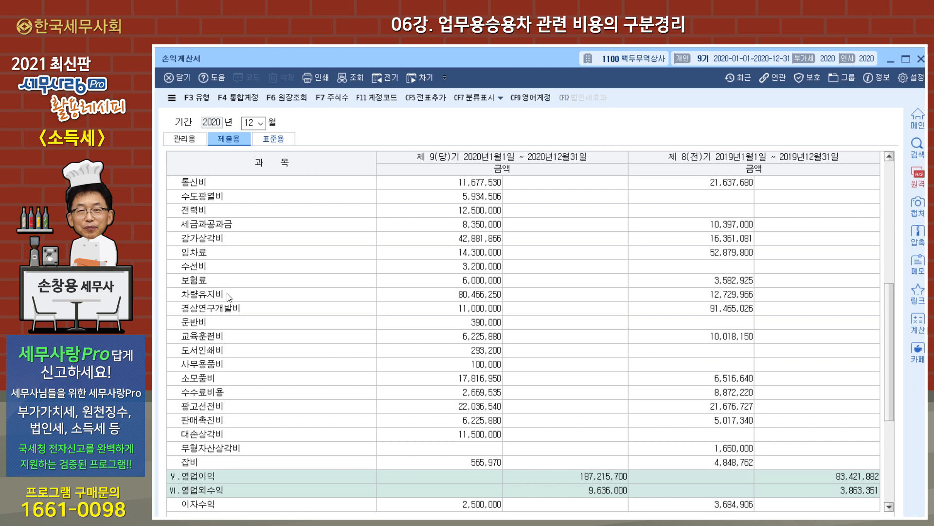
{"action": "left_click", "coordinate": [468, 296]}
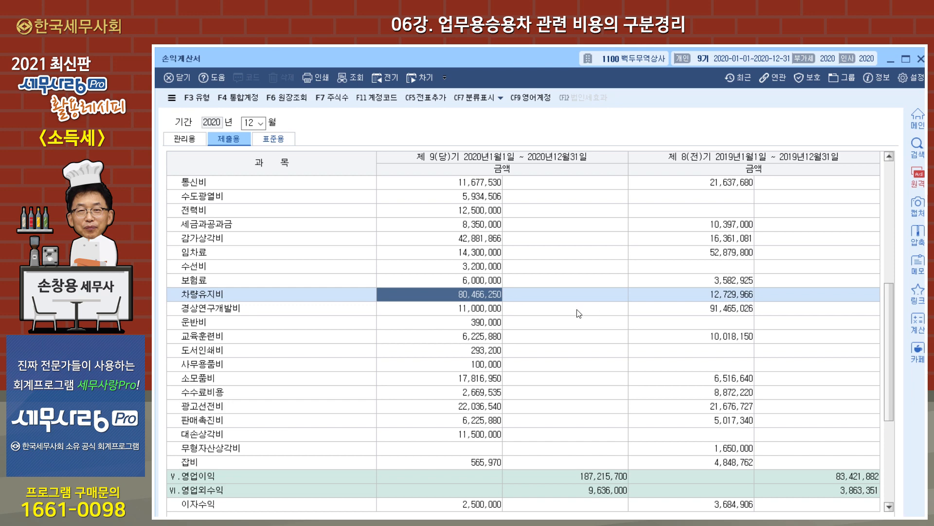
{"action": "left_click", "coordinate": [922, 59]}
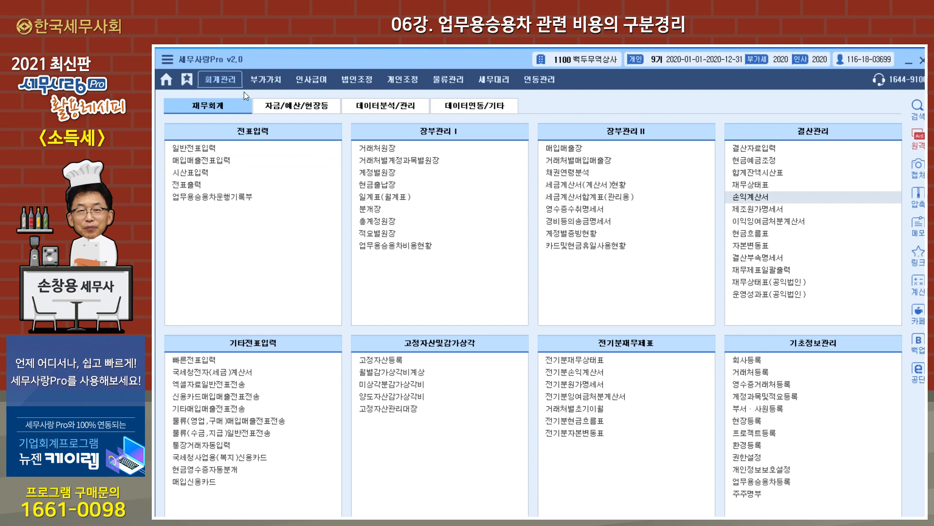
- Open 업무용승용차비용현황 and load 관련비용현황 for 2020-01-01 to 2020-12-31 with 임차구분 0.전체
{"action": "left_click", "coordinate": [234, 81]}
{"action": "left_click", "coordinate": [411, 250]}
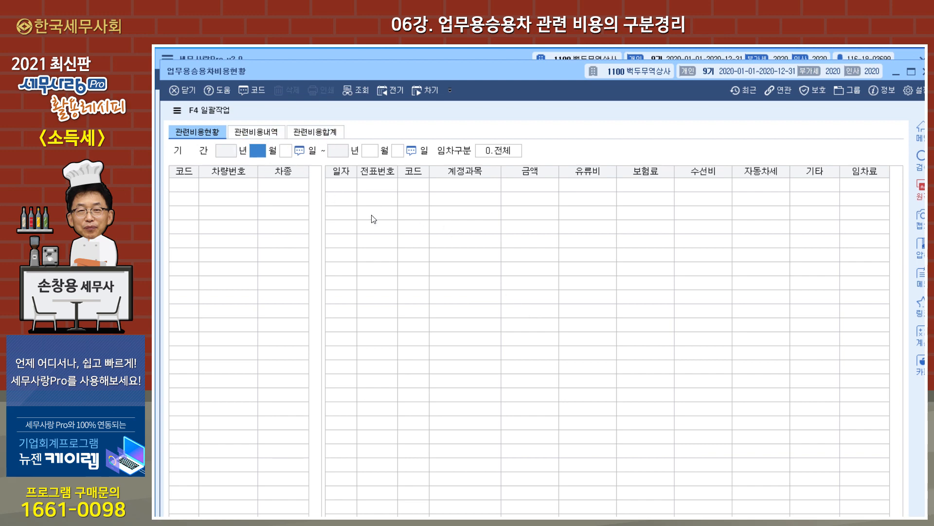
{"action": "key", "text": "Return"}
{"action": "key", "text": "Return"}
{"action": "key", "text": "Return"}
{"action": "key", "text": "Return"}
{"action": "key", "text": "Return"}
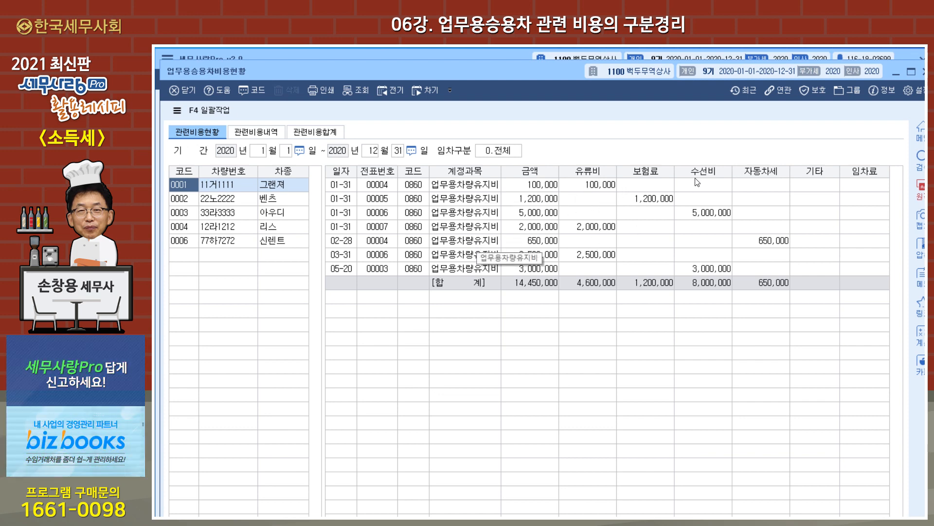
- Review the 관련비용현황 cost breakdown of vehicles 0002 벤츠, 0003 아우디, 0004 리스 and 0006 신렌트 in turn
{"action": "left_click", "coordinate": [284, 201]}
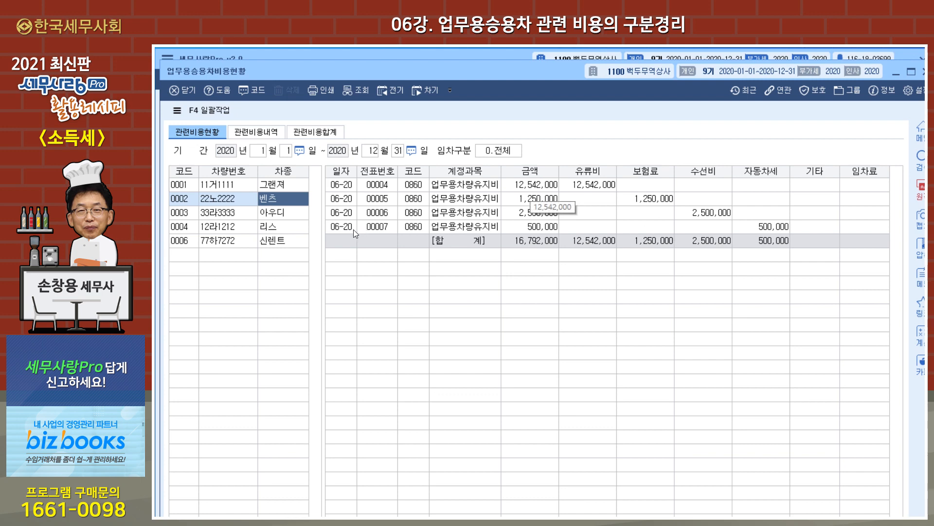
{"action": "left_click", "coordinate": [294, 213]}
{"action": "left_click", "coordinate": [296, 227]}
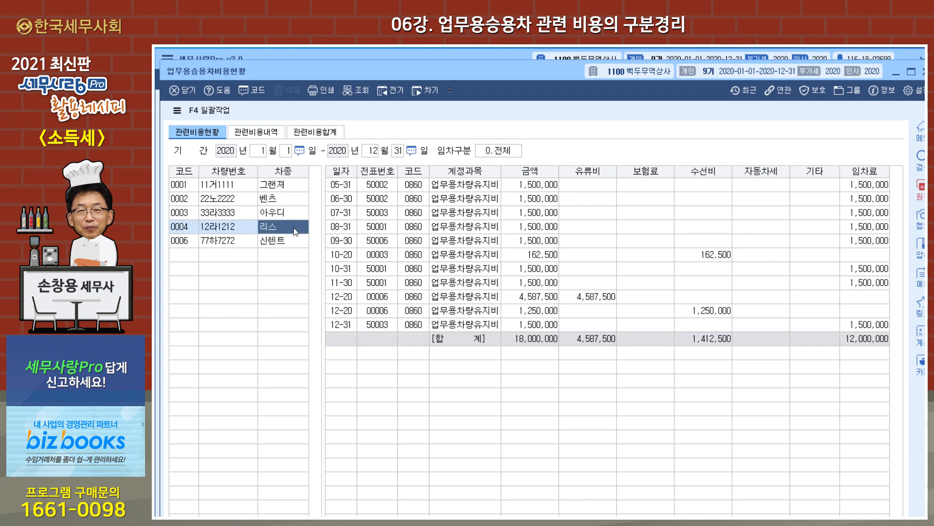
{"action": "left_click", "coordinate": [296, 242]}
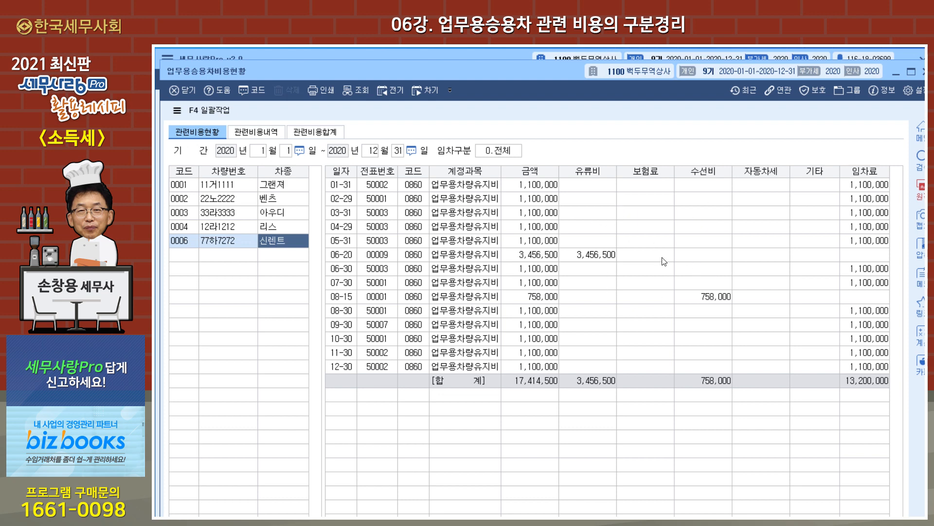
- Load 관련비용내역 for 2020-01-01 to 2020-12-31 with 임차구분 0.전체 and 구분 전체
{"action": "left_click", "coordinate": [263, 136]}
{"action": "key", "text": "Return"}
{"action": "key", "text": "Return"}
{"action": "key", "text": "Return"}
{"action": "key", "text": "Return"}
{"action": "key", "text": "Return"}
{"action": "key", "text": "Return"}
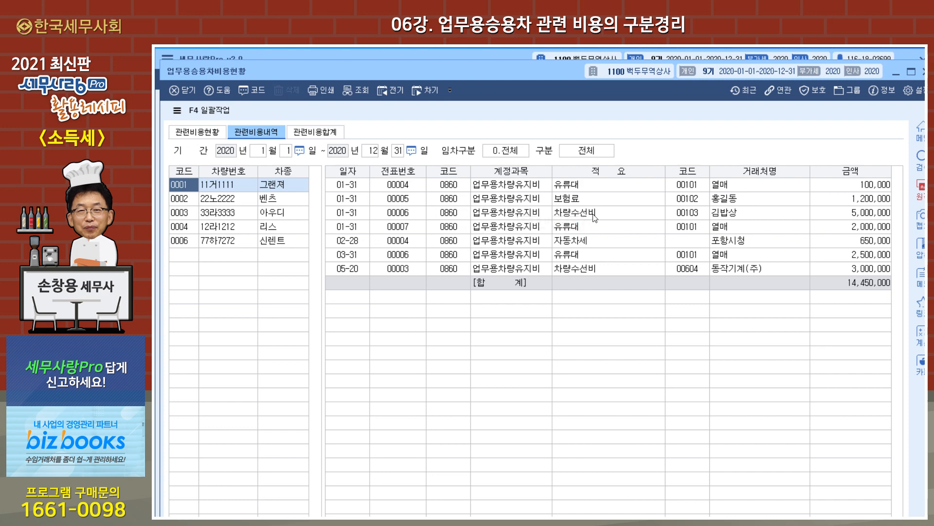
- Review the 관련비용내역 entries, descriptions and 거래처 of vehicles 0002, 0003, 0004 and 0006 in turn
{"action": "left_click", "coordinate": [287, 198]}
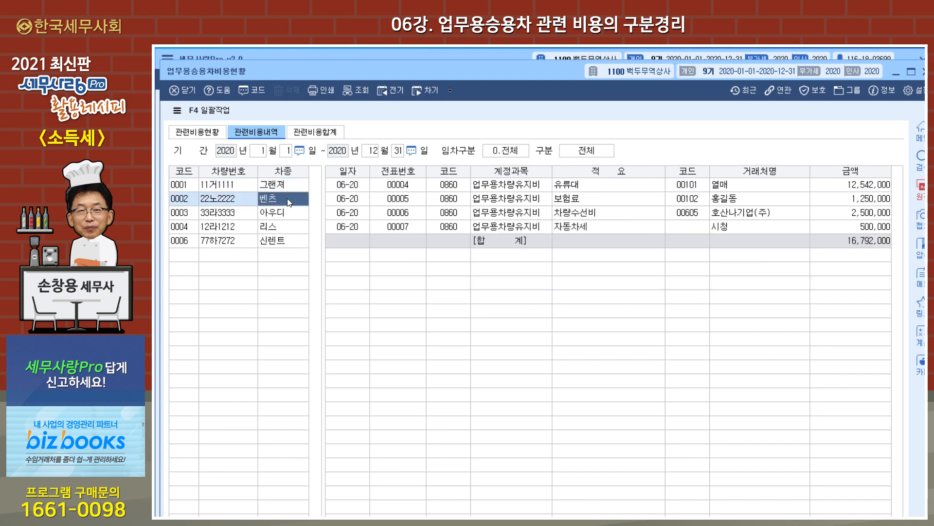
{"action": "left_click", "coordinate": [286, 212]}
{"action": "left_click", "coordinate": [286, 227]}
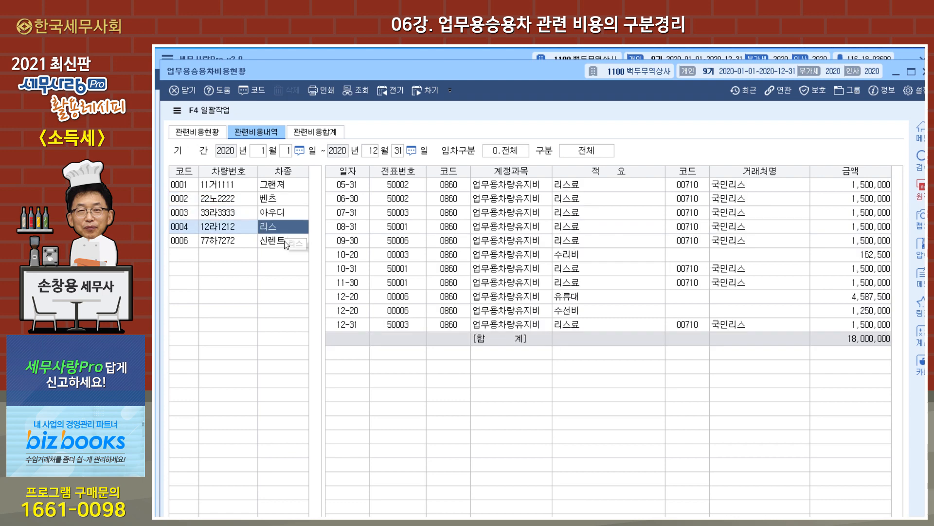
{"action": "left_click", "coordinate": [285, 240]}
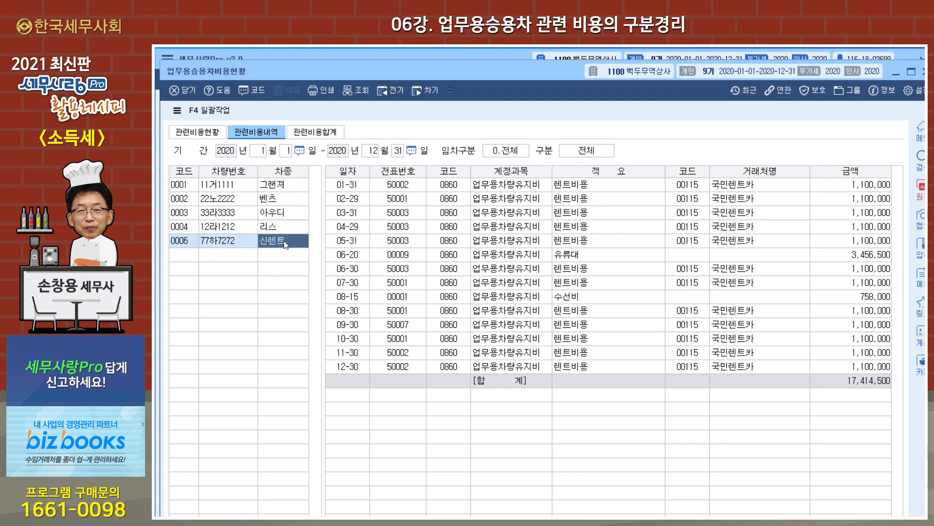
- Load 관련비용합계 for 2020-01-01 to 2020-12-31 by 0.계정별합계, examine the cost totals per vehicle and return to the main menu
{"action": "left_click", "coordinate": [326, 135]}
{"action": "key", "text": "Return"}
{"action": "key", "text": "Return"}
{"action": "key", "text": "Return"}
{"action": "key", "text": "Return"}
{"action": "key", "text": "Return"}
{"action": "key", "text": "Return"}
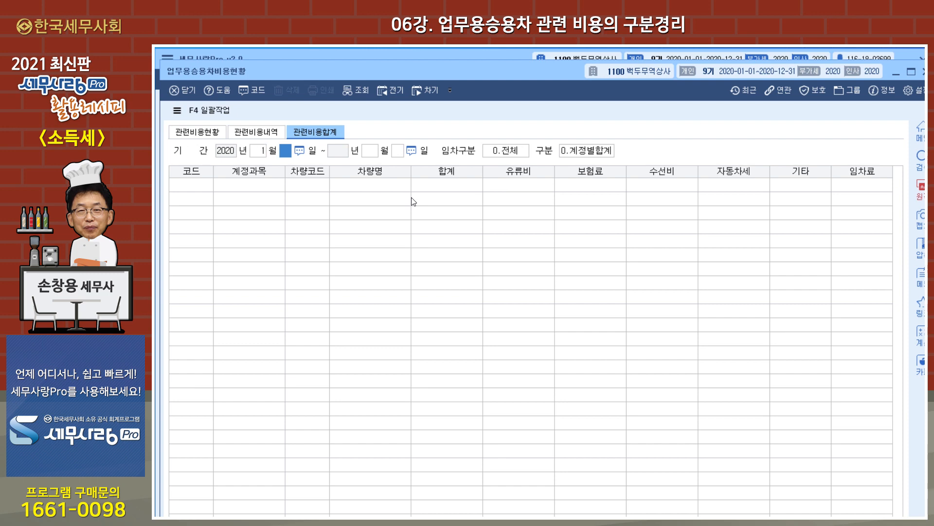
{"action": "key", "text": "Return"}
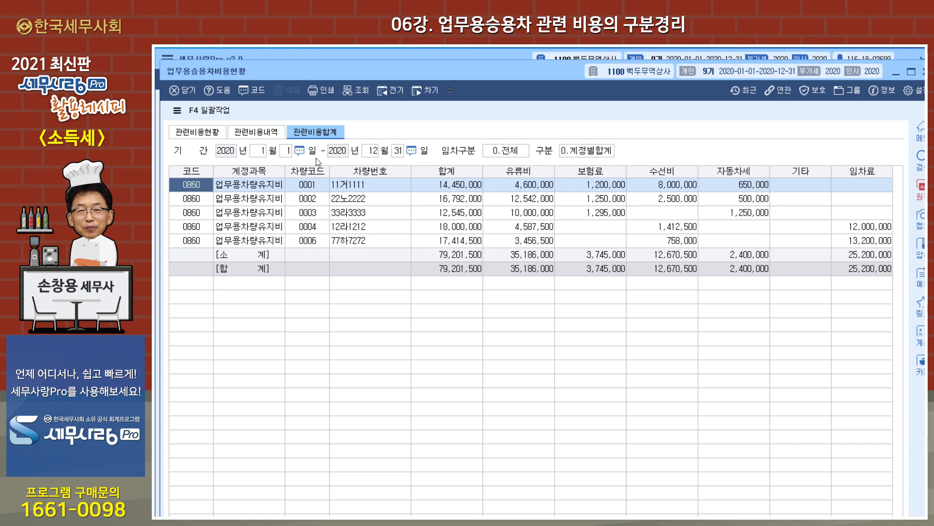
{"action": "left_click", "coordinate": [328, 52]}
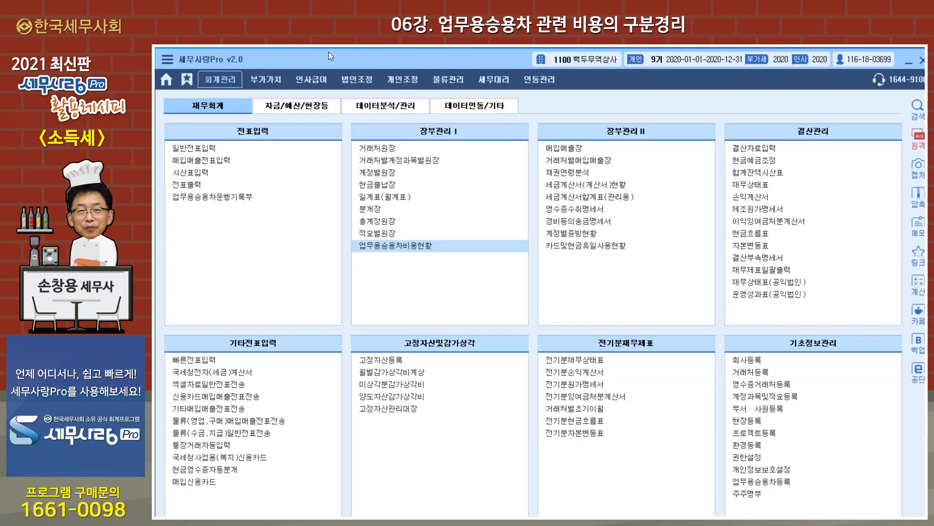
- Open 업무용승용차관련비용명세서 under 개인조정, examine its vehicle cost figures and close it
{"action": "left_click", "coordinate": [403, 80]}
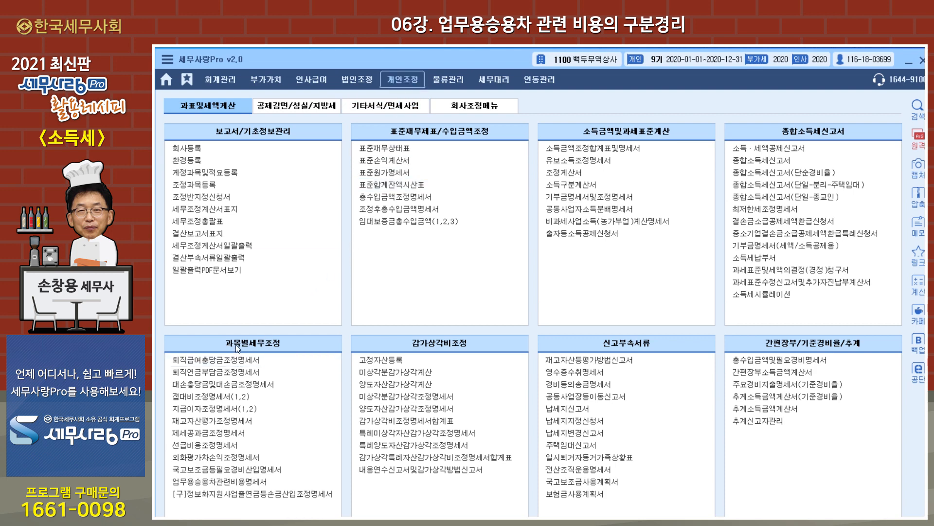
{"action": "left_click", "coordinate": [242, 482]}
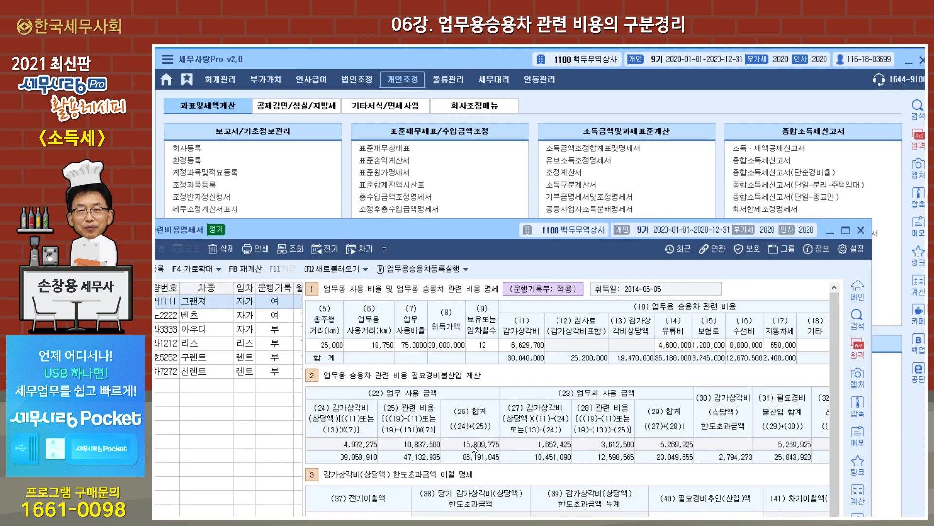
{"action": "left_click_drag", "start_coordinate": [447, 233], "coordinate": [520, 154]}
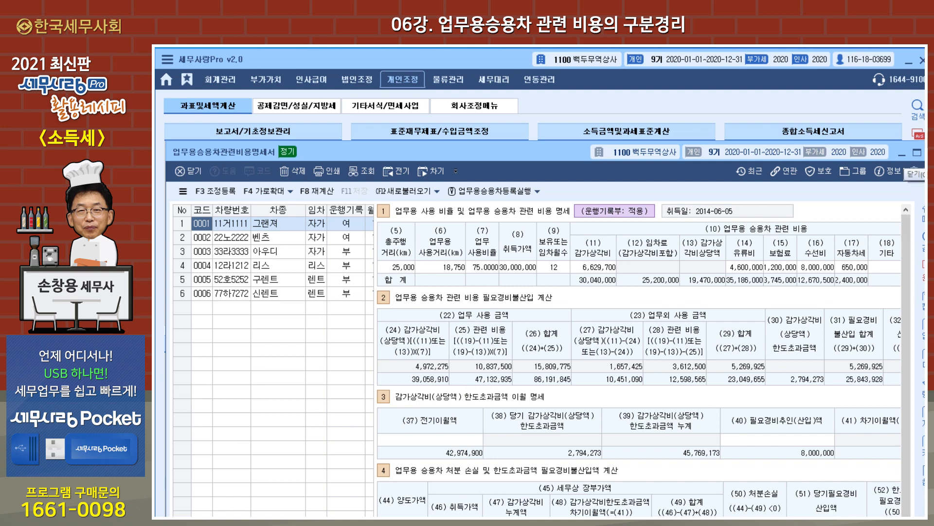
{"action": "left_click", "coordinate": [930, 152]}
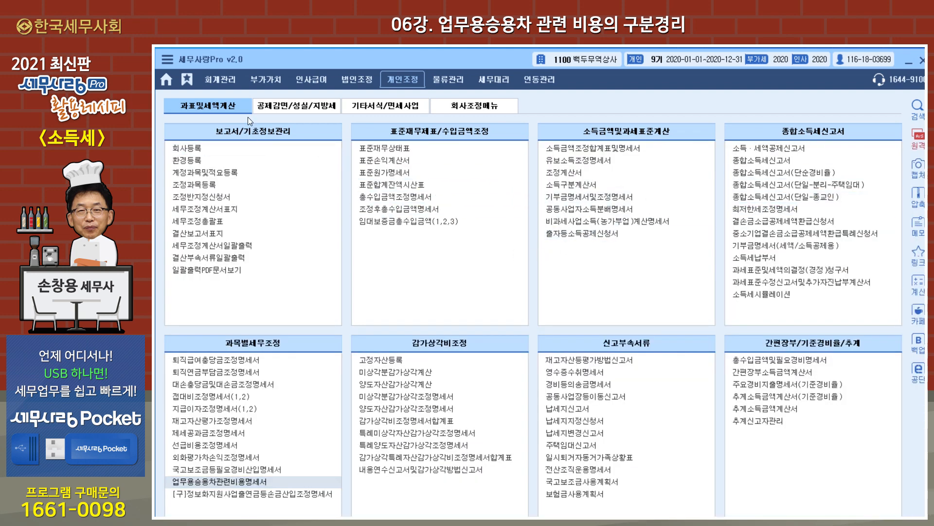
- Reopen 업무용승용차비용현황 under 회계관리 and bring up its 일괄작업 window
{"action": "left_click", "coordinate": [222, 78]}
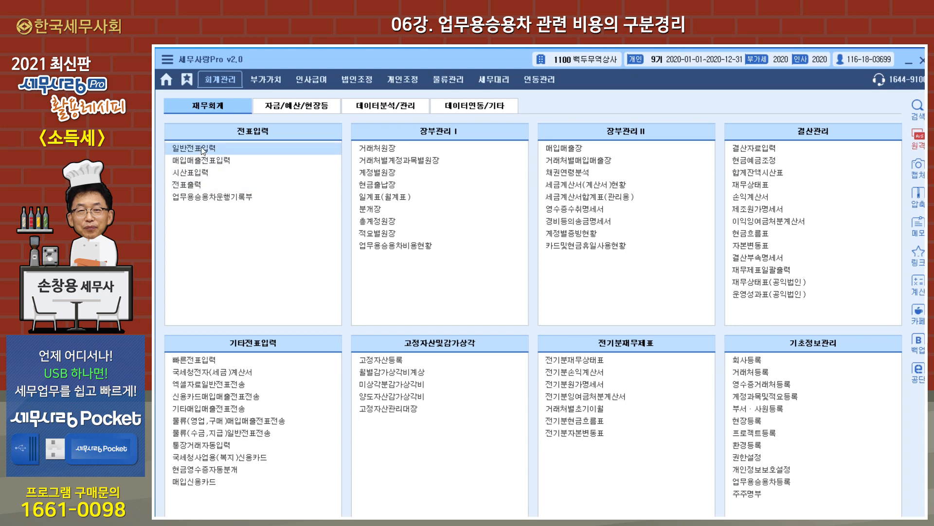
{"action": "left_click", "coordinate": [381, 248]}
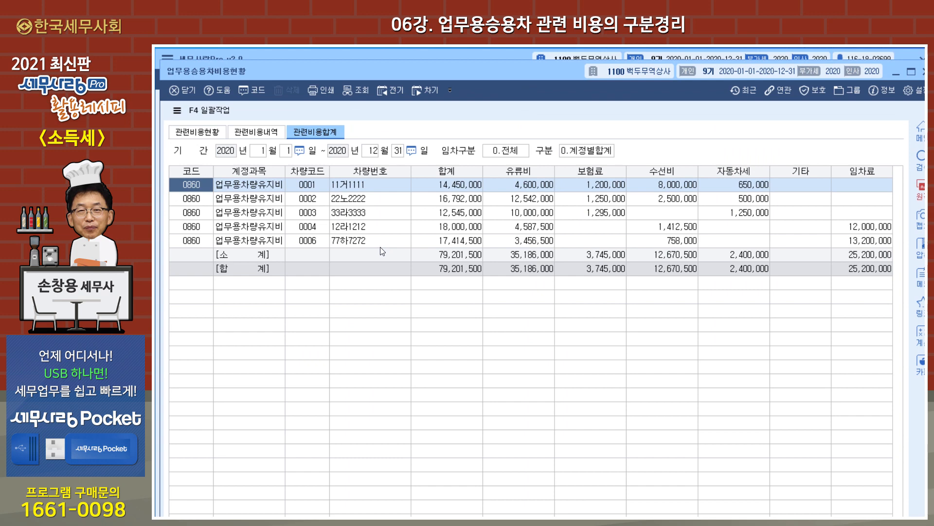
{"action": "left_click", "coordinate": [211, 111]}
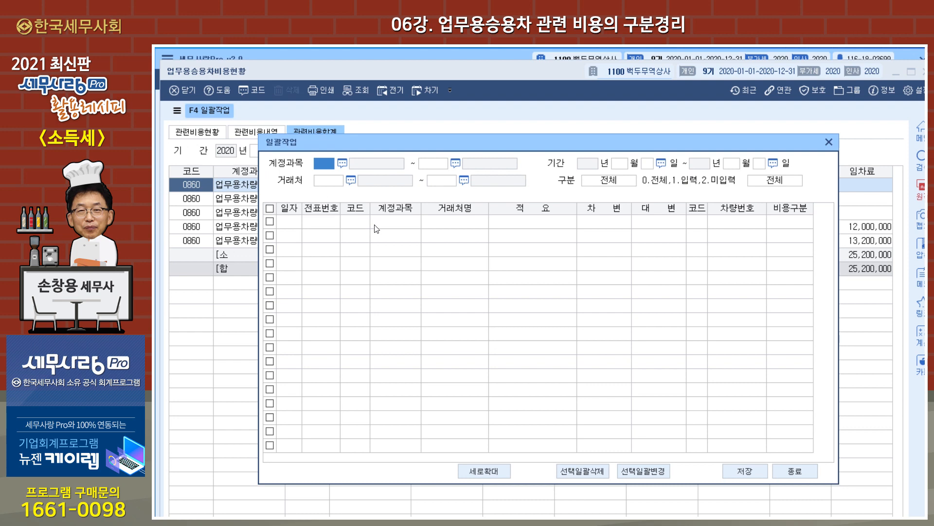
- Load the 일괄작업 entries for account 0860 to 0860 from 2020-01-01 to 2020-12-31, with 거래처 blank and 구분 전체
{"action": "type", "text": "860"}
{"action": "key", "text": "Return"}
{"action": "type", "text": "860"}
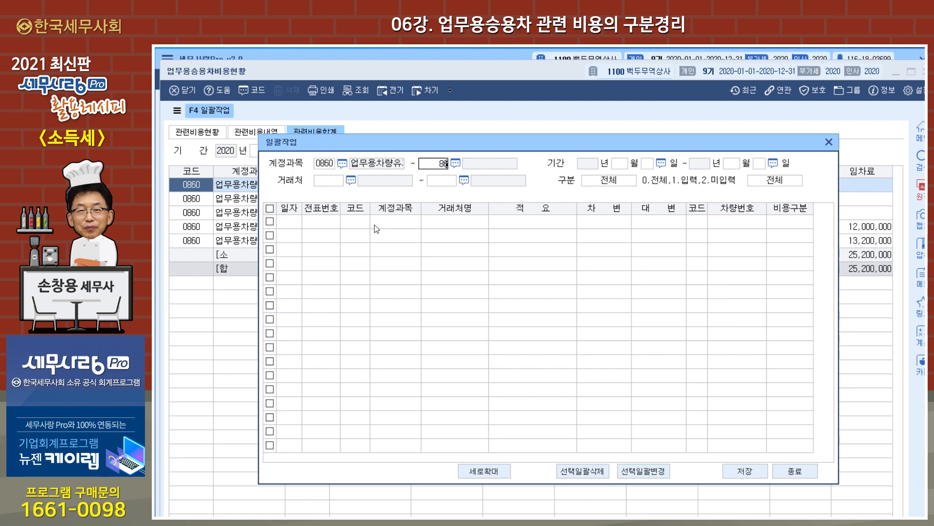
{"action": "key", "text": "Return"}
{"action": "key", "text": "Return"}
{"action": "key", "text": "Return"}
{"action": "key", "text": "Return"}
{"action": "key", "text": "Return"}
{"action": "key", "text": "Return"}
{"action": "key", "text": "Return"}
{"action": "key", "text": "Return"}
{"action": "key", "text": "Return"}
{"action": "key", "text": "Return"}
{"action": "key", "text": "Return"}
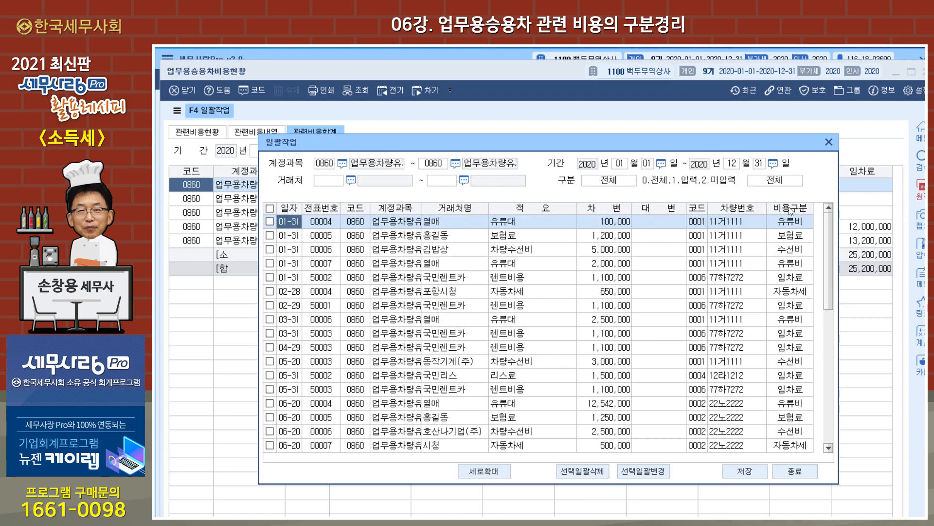
- Review the vehicle and 비용구분 assigned to each 일괄작업 entry, then close 일괄작업 and 업무용승용차비용현황
{"action": "scroll", "coordinate": [798, 218], "scroll_direction": "down", "scroll_amount": 1}
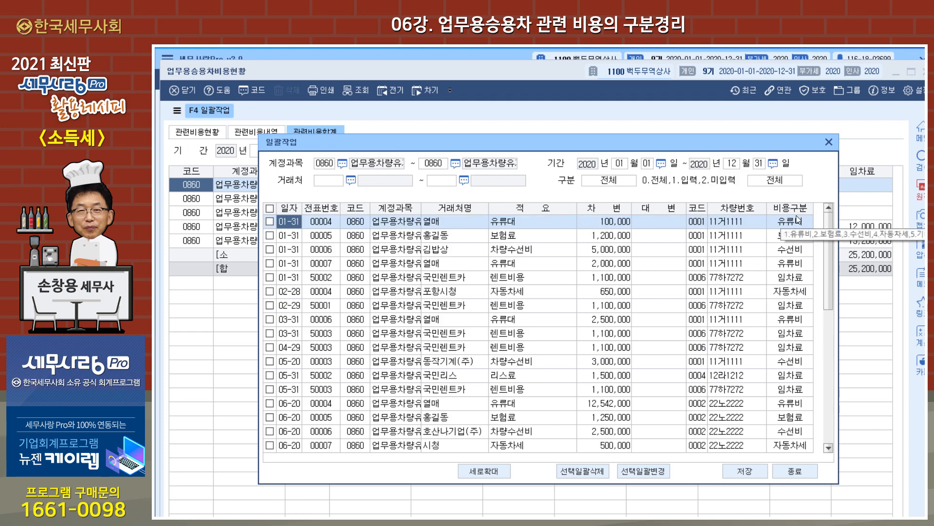
{"action": "scroll", "coordinate": [800, 242], "scroll_direction": "down", "scroll_amount": 5}
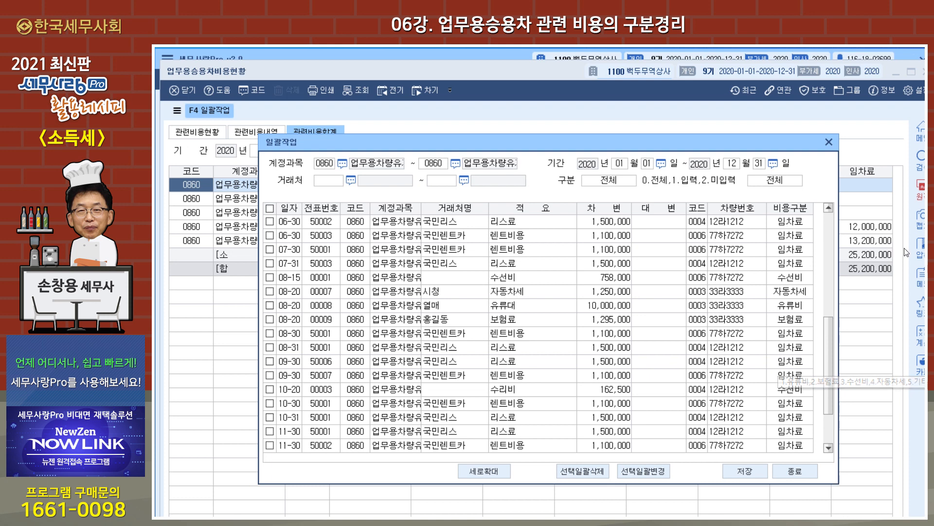
{"action": "left_click", "coordinate": [829, 143]}
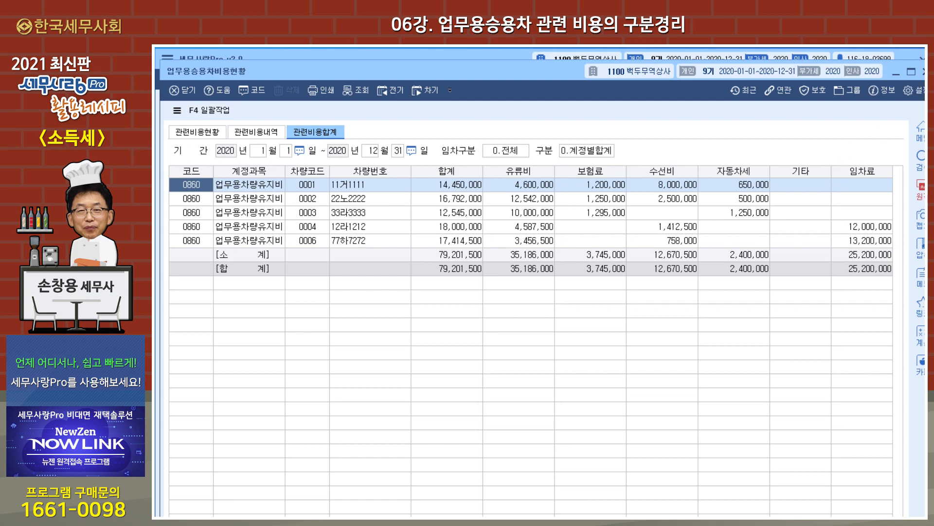
{"action": "left_click", "coordinate": [923, 72]}
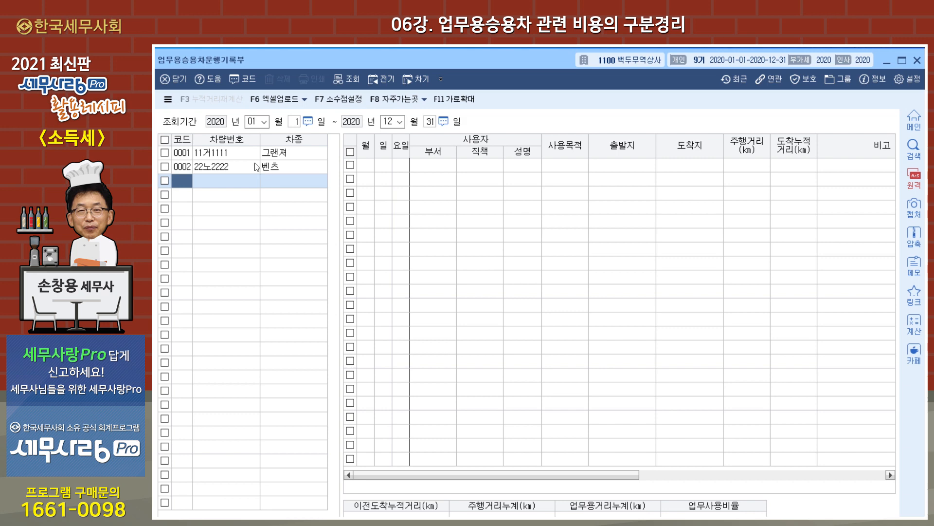
- Review the 업무용승용차운행기록부 trips of vehicles 0001 그랜져 and 0002 벤츠, checking the Excel export option
{"action": "left_click", "coordinate": [246, 158]}
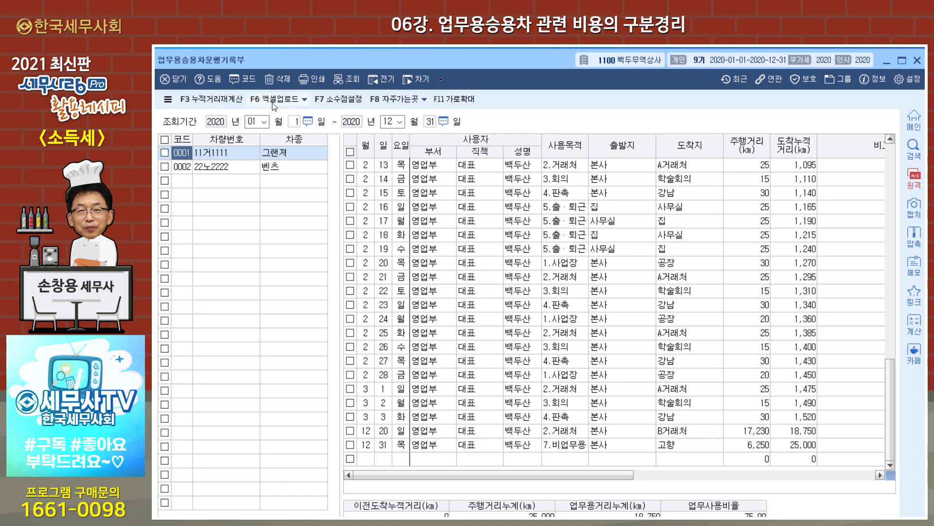
{"action": "left_click", "coordinate": [305, 100]}
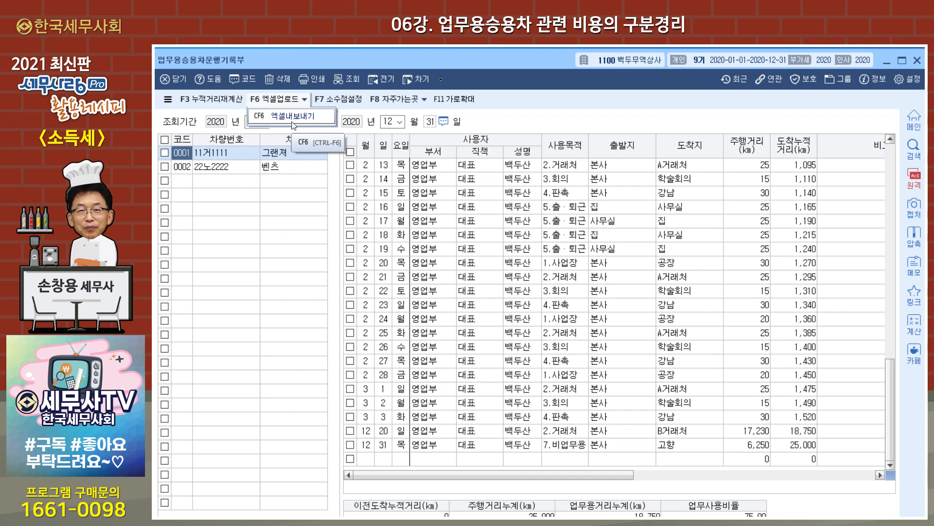
{"action": "left_click", "coordinate": [303, 163]}
{"action": "left_click", "coordinate": [303, 157]}
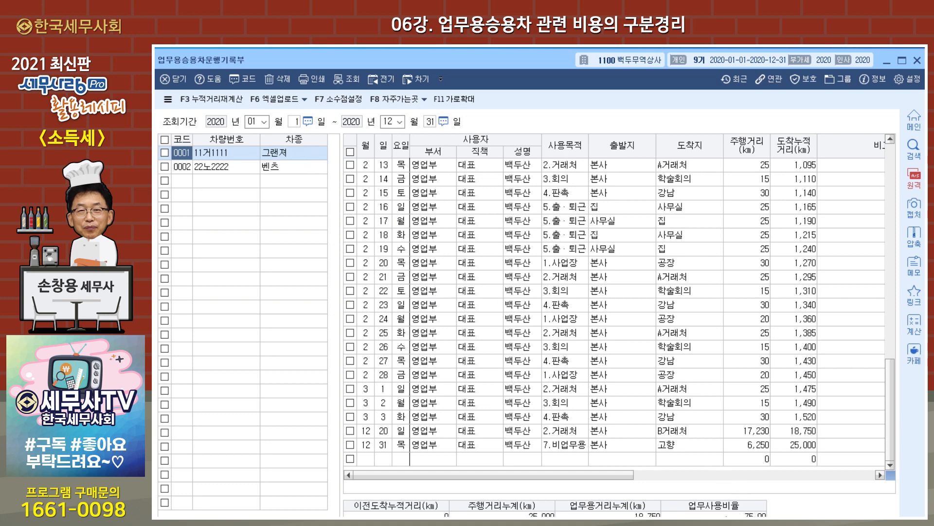
{"action": "left_click", "coordinate": [299, 167]}
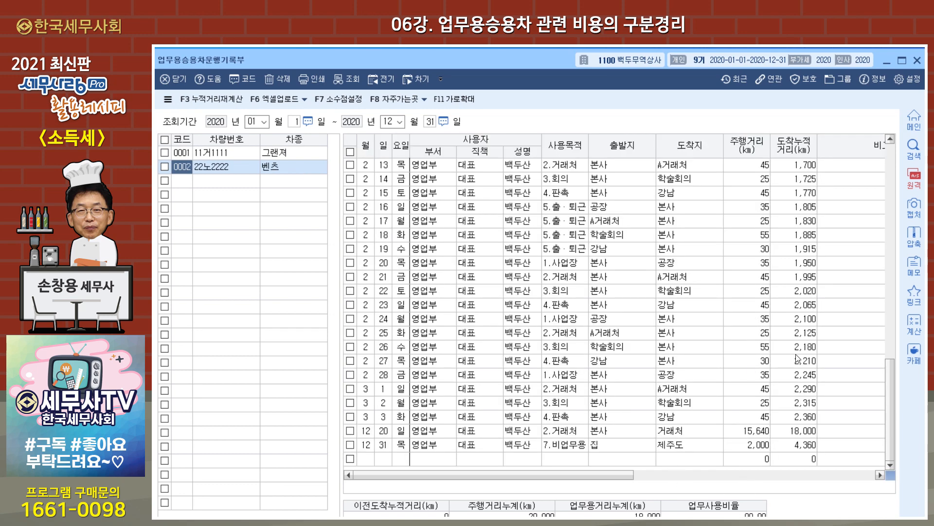
{"action": "left_click_drag", "start_coordinate": [889, 410], "coordinate": [896, 186]}
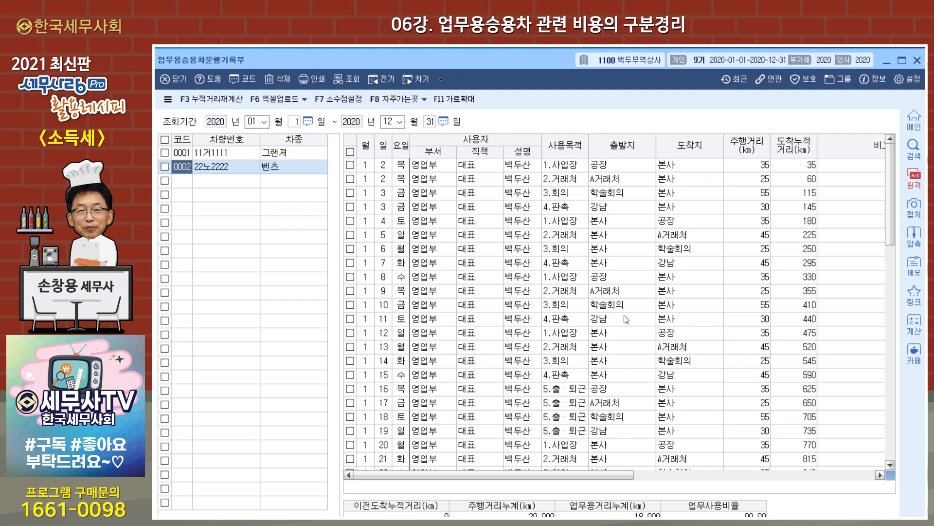